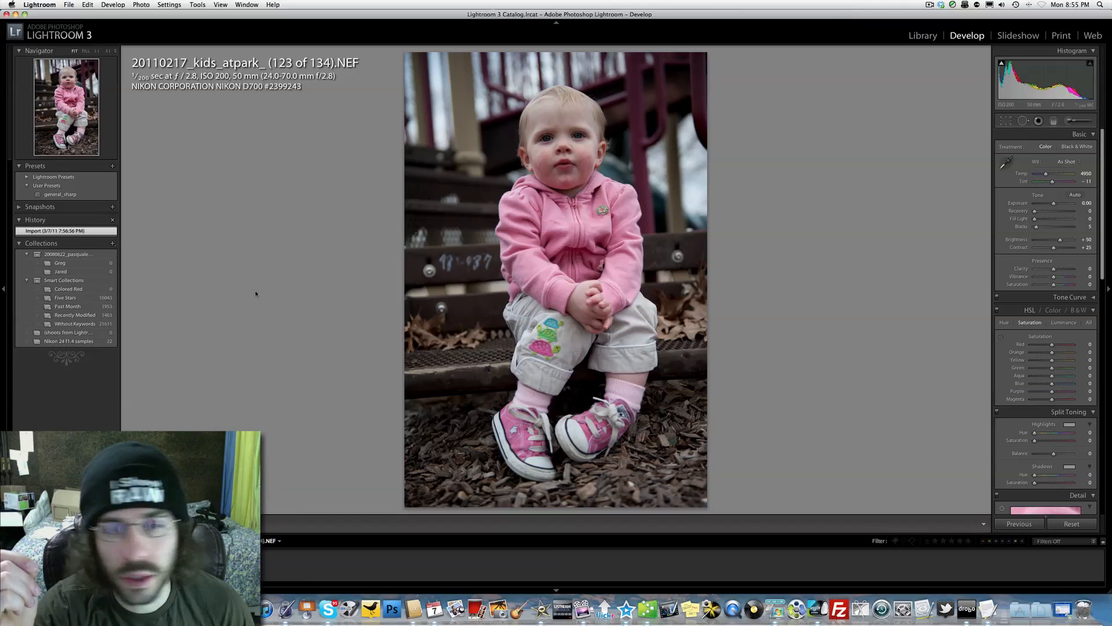
- Examine the child's face and the blurred background up close, and return to the full-photo view
left_click(470, 137)
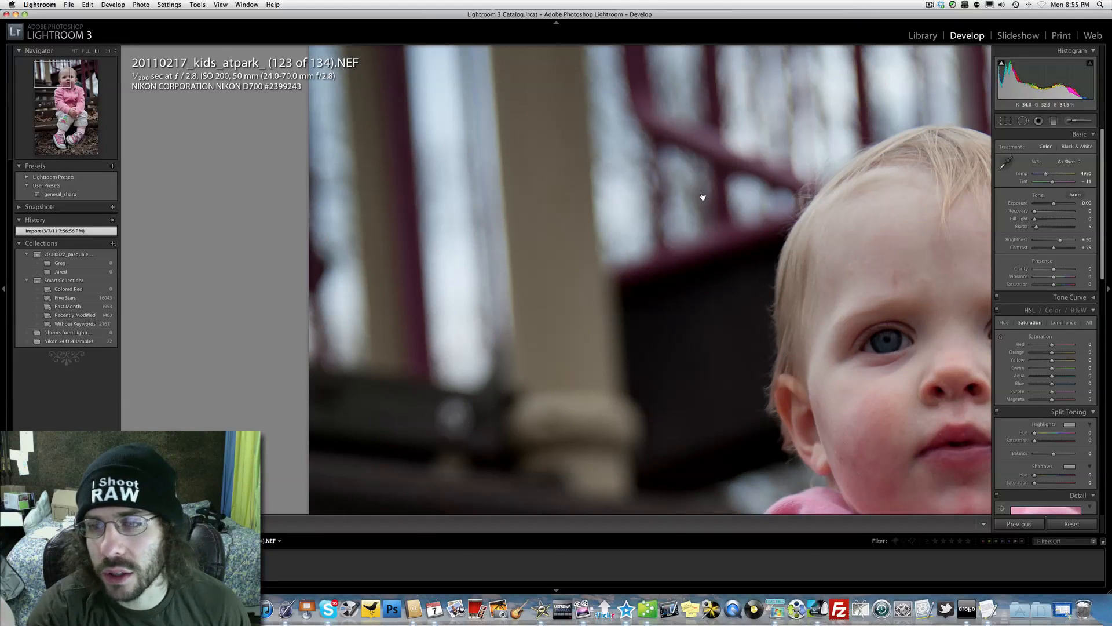
left_click_drag(703, 198, 603, 127)
left_click(559, 156)
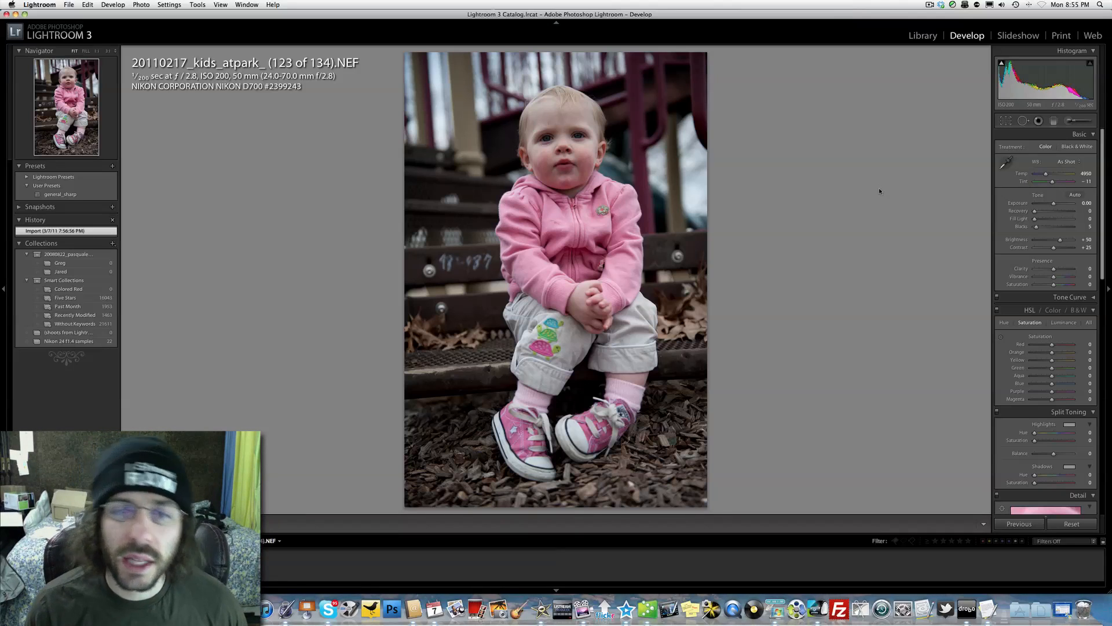
left_click(549, 92)
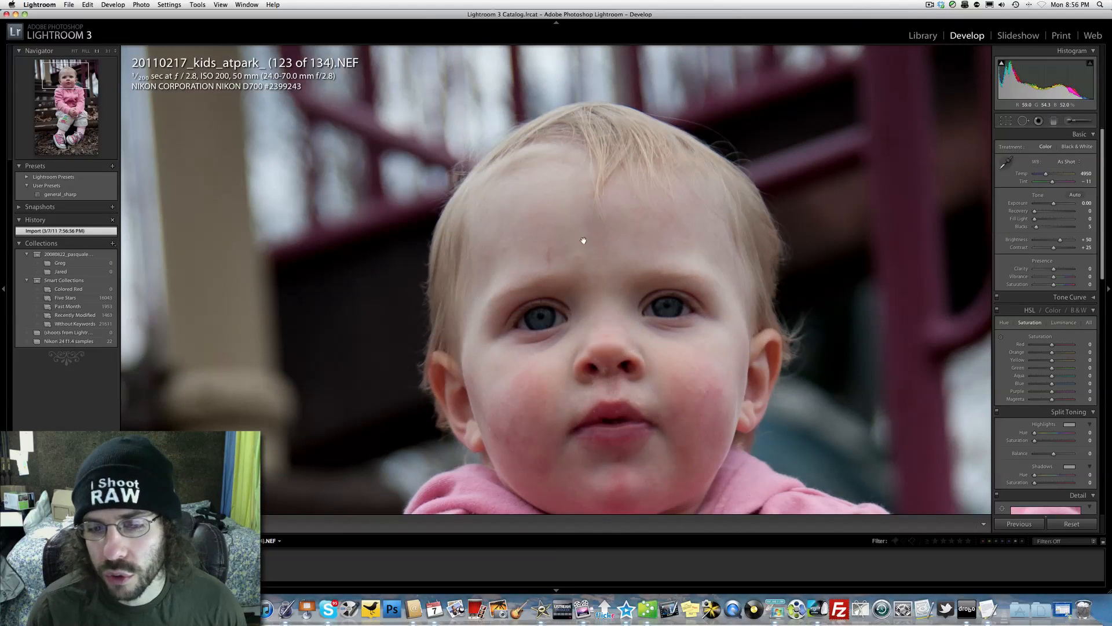
left_click(630, 288)
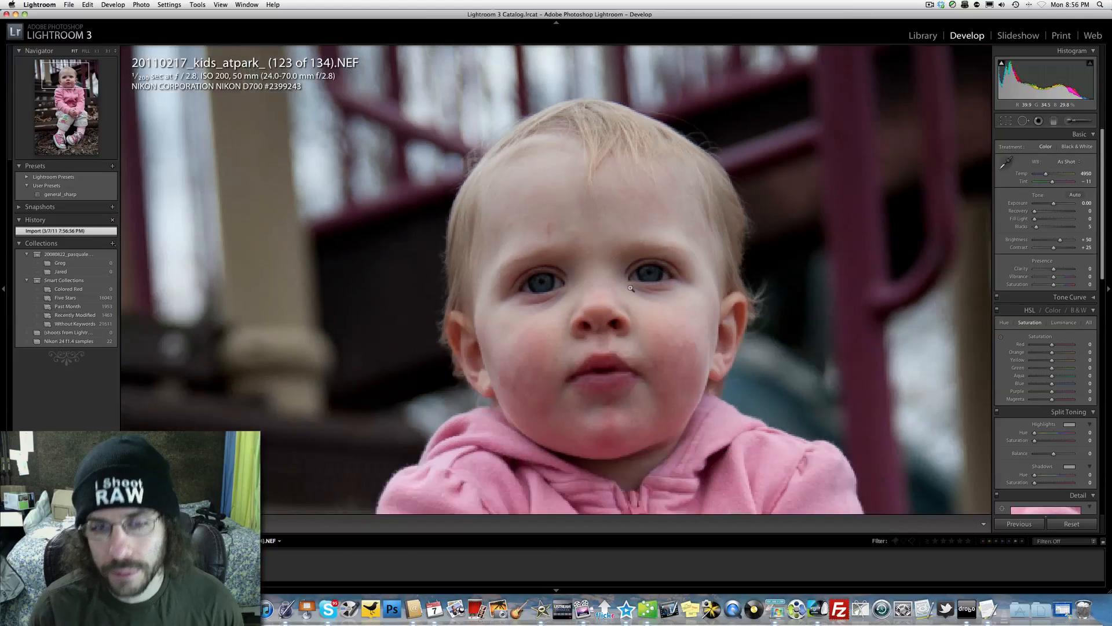
left_click(630, 287)
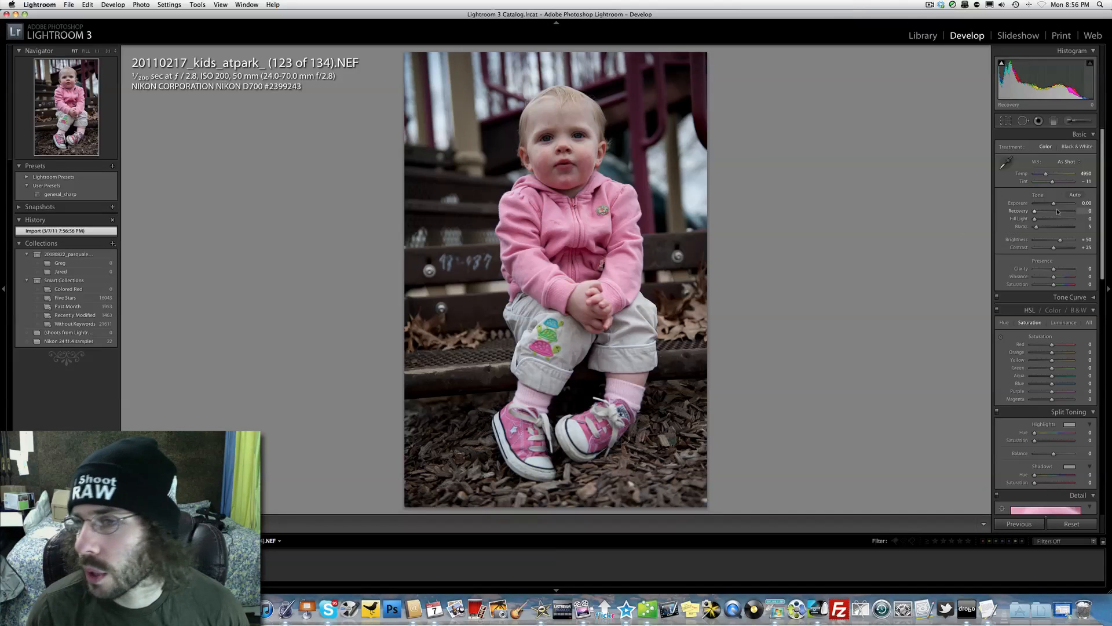
- Set the photo's exposure to +0.55, contrast to +49 and colour temperature to 5068
left_click_drag(1055, 203, 1059, 206)
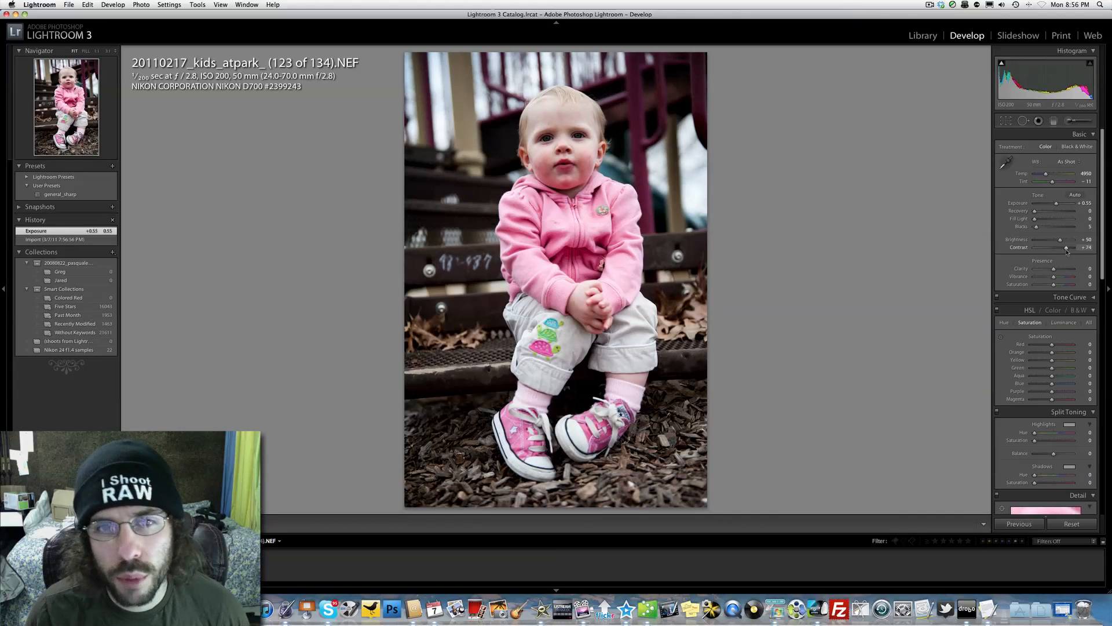
left_click_drag(1054, 248, 1034, 221)
left_click_drag(1046, 174, 1049, 178)
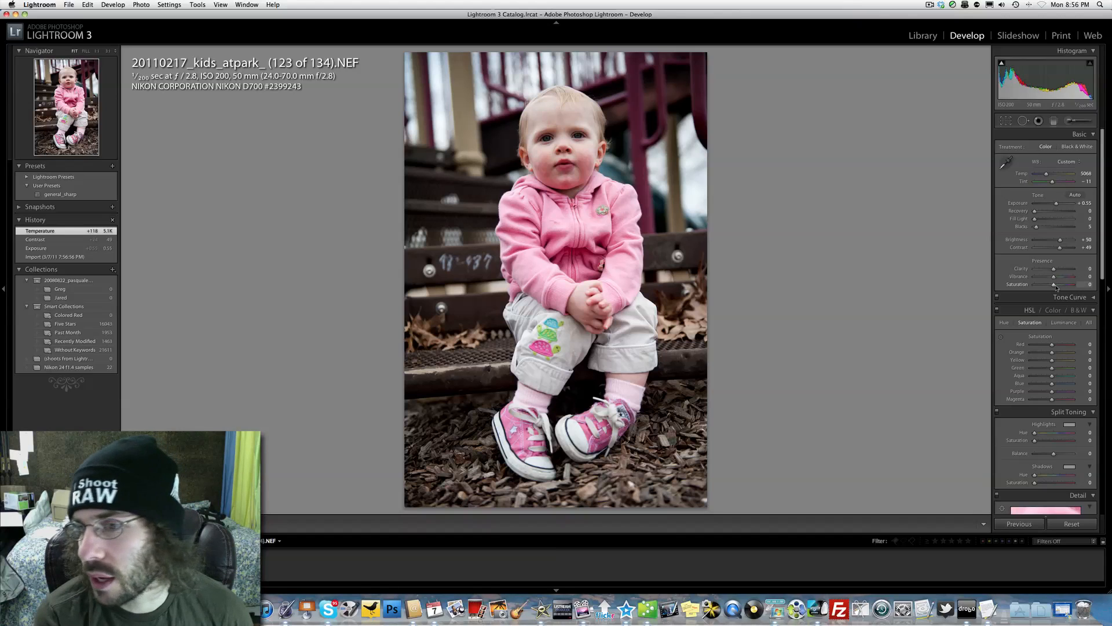
- Remove the photo's colour by setting saturation and vibrance to -100, and raise contrast to +100
left_click_drag(1056, 287, 904, 280)
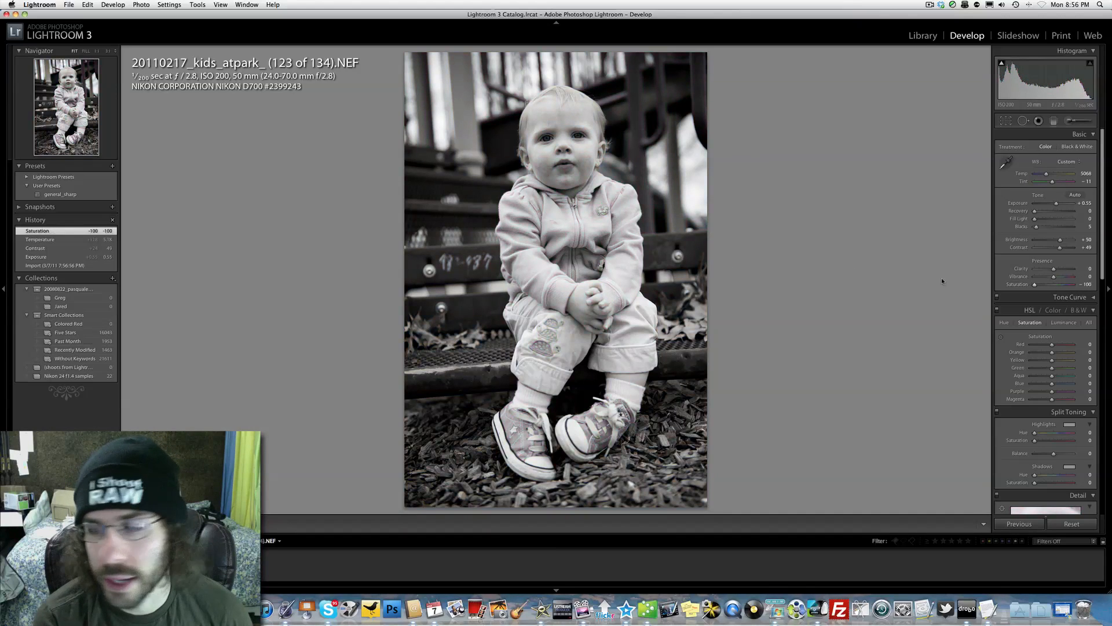
left_click_drag(1053, 276, 977, 274)
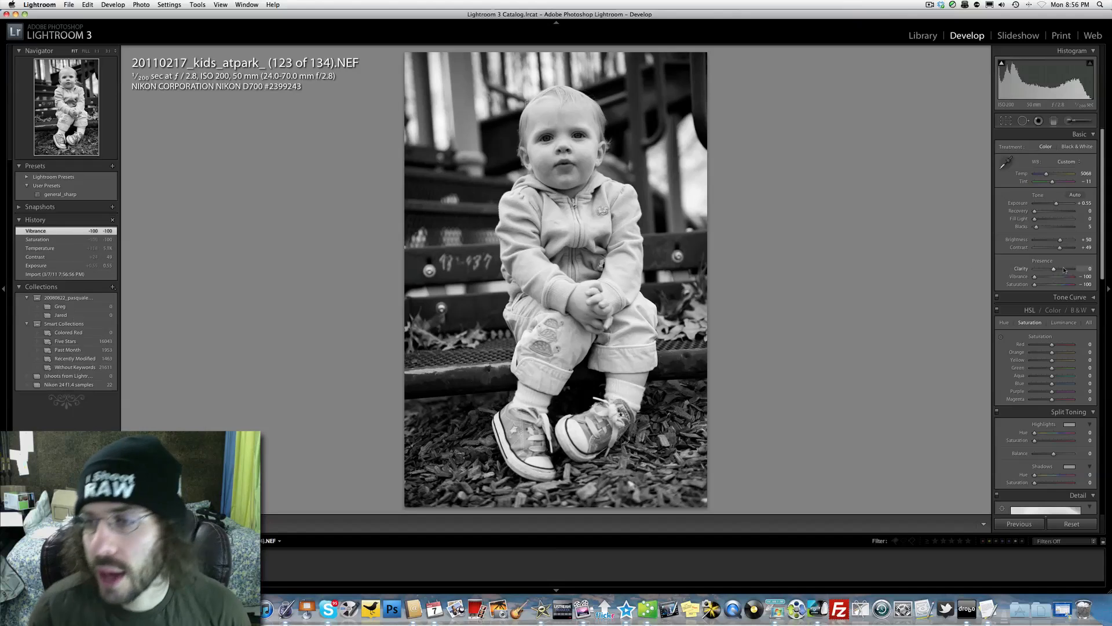
left_click_drag(1060, 247, 1085, 248)
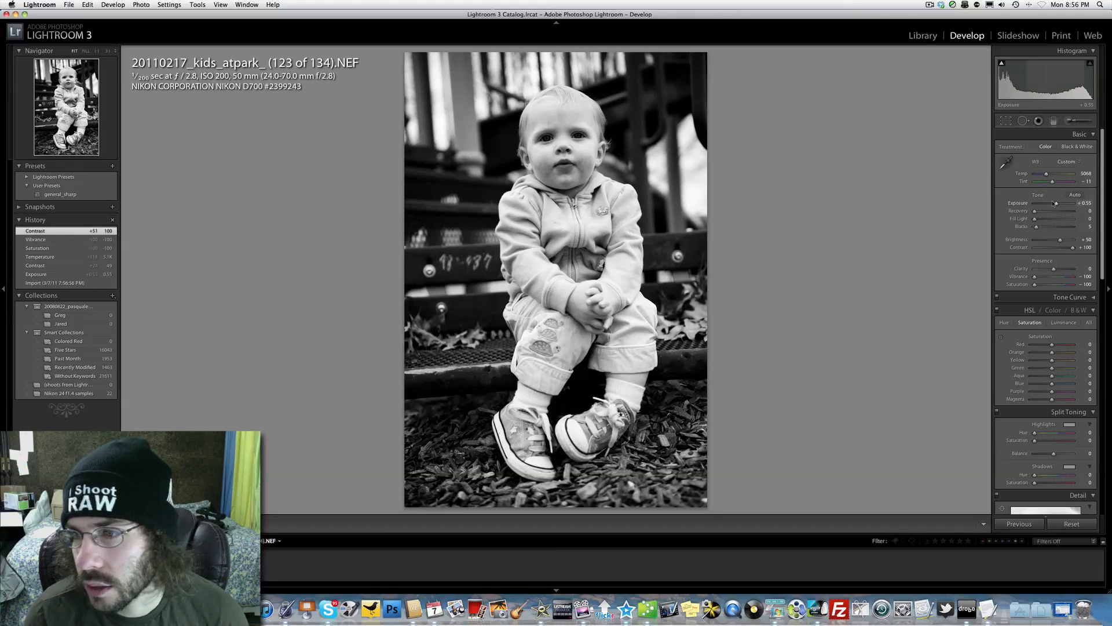
- Set exposure to +0.75, temperature to 6091, blacks to 9 and clarity to +23, keeping recovery and fill light at 0
left_click_drag(1056, 203, 1050, 175)
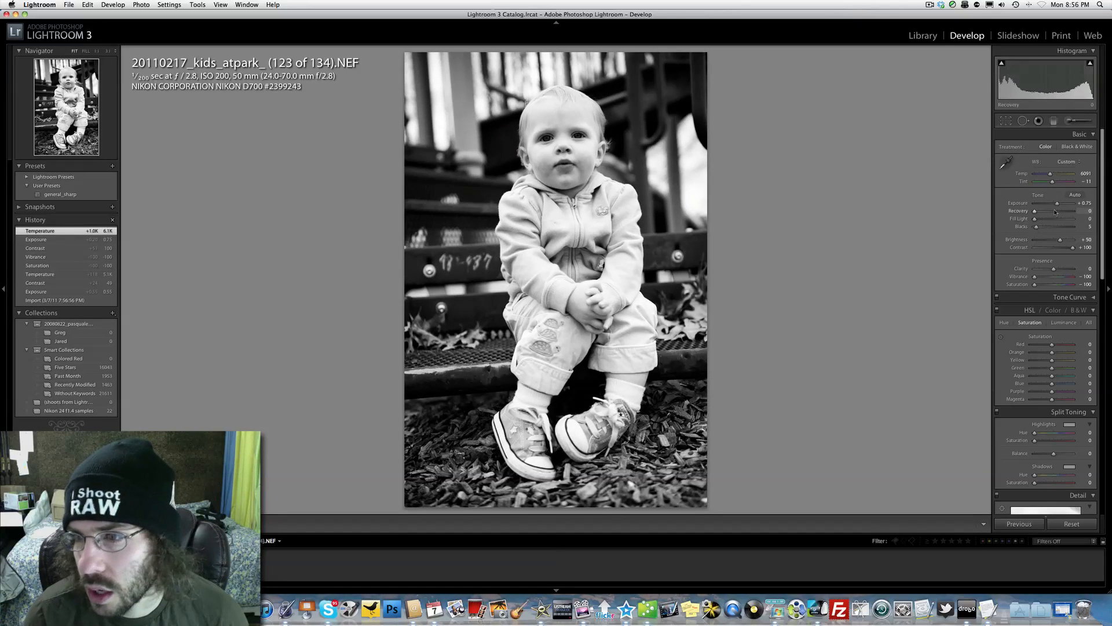
left_click(1074, 212)
left_click_drag(1076, 213, 937, 219)
key("super+z")
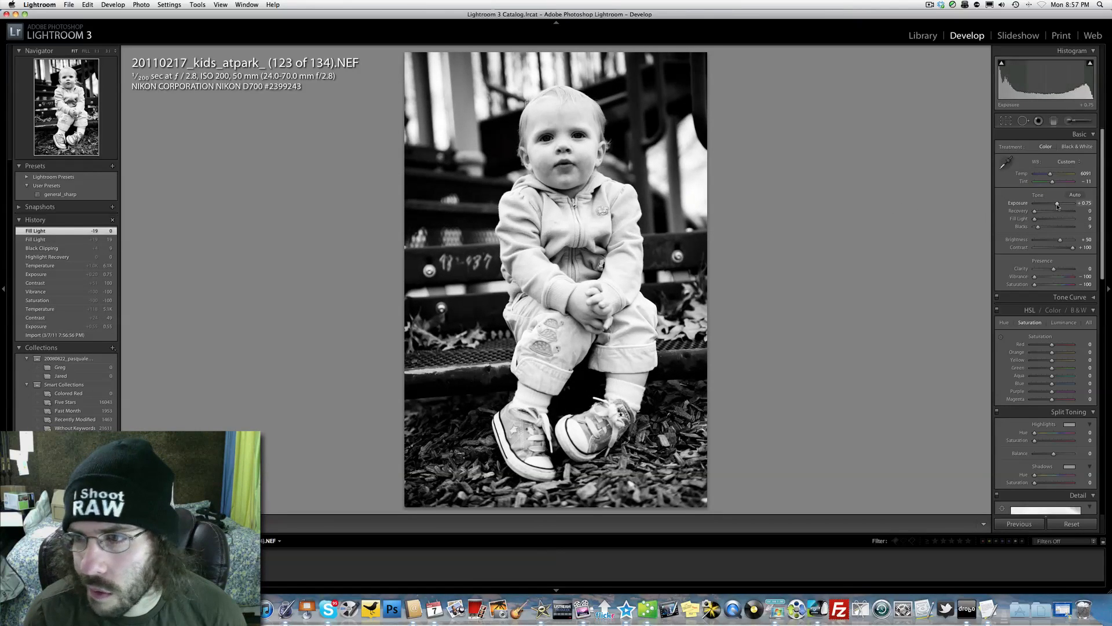
left_click_drag(1054, 270, 1058, 272)
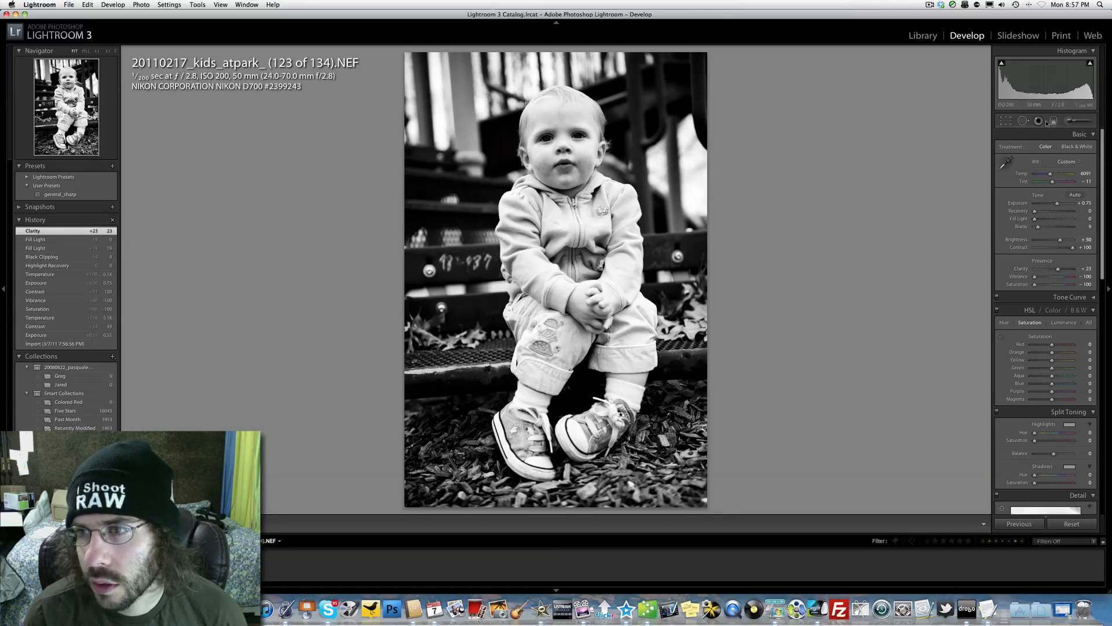
- Try a size 58 Spot Removal heal on the child's eye nearer the metal posts, and undo it
left_click(611, 138)
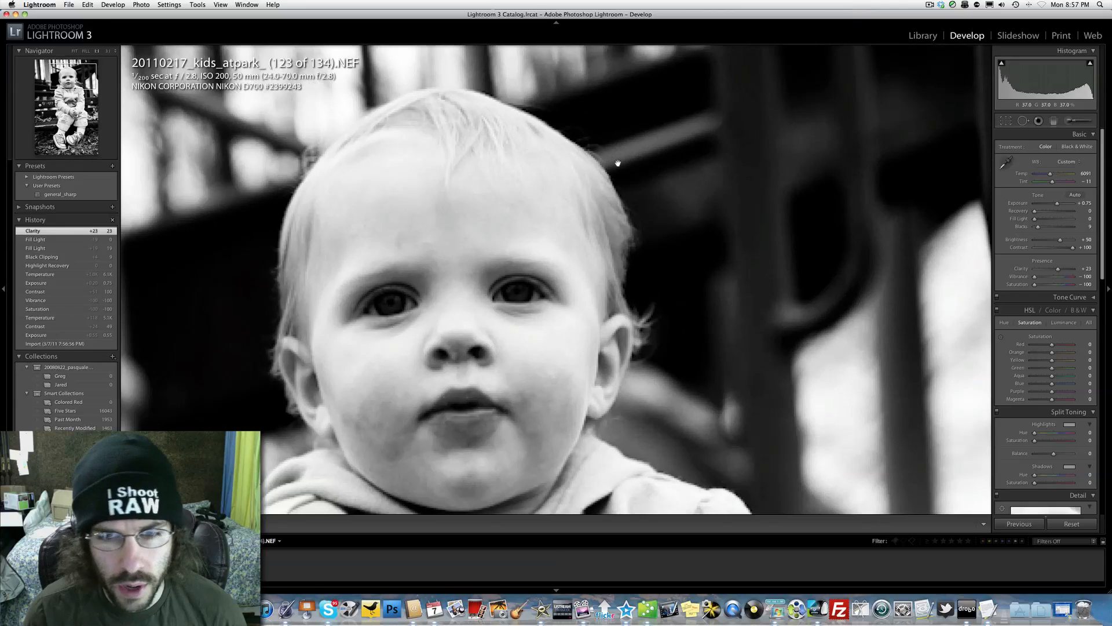
left_click(1023, 121)
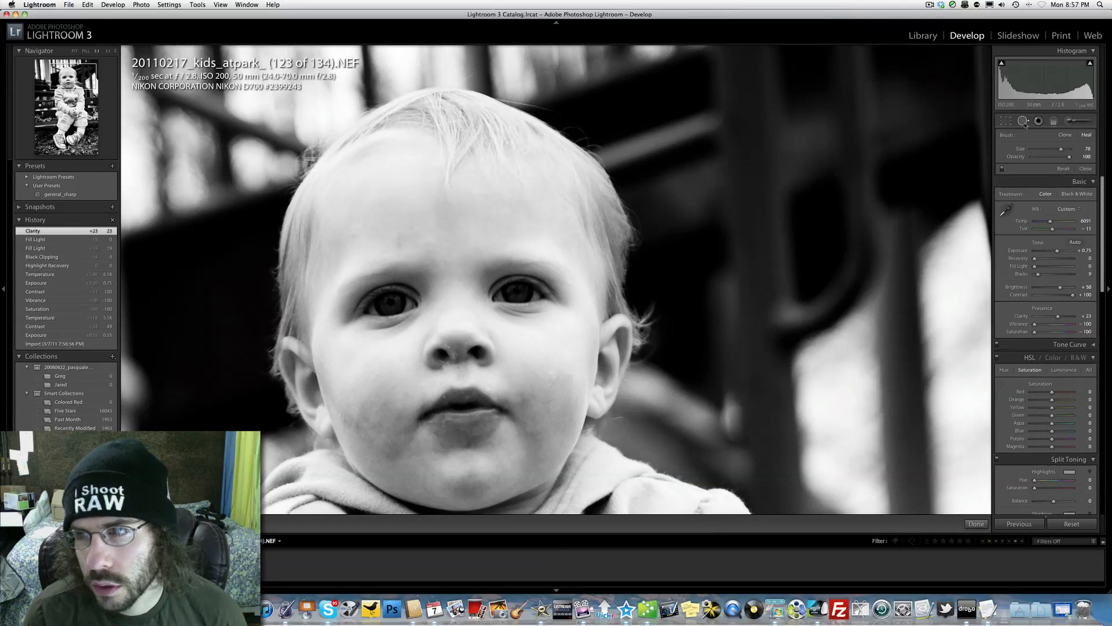
scroll(501, 293, "down", 3)
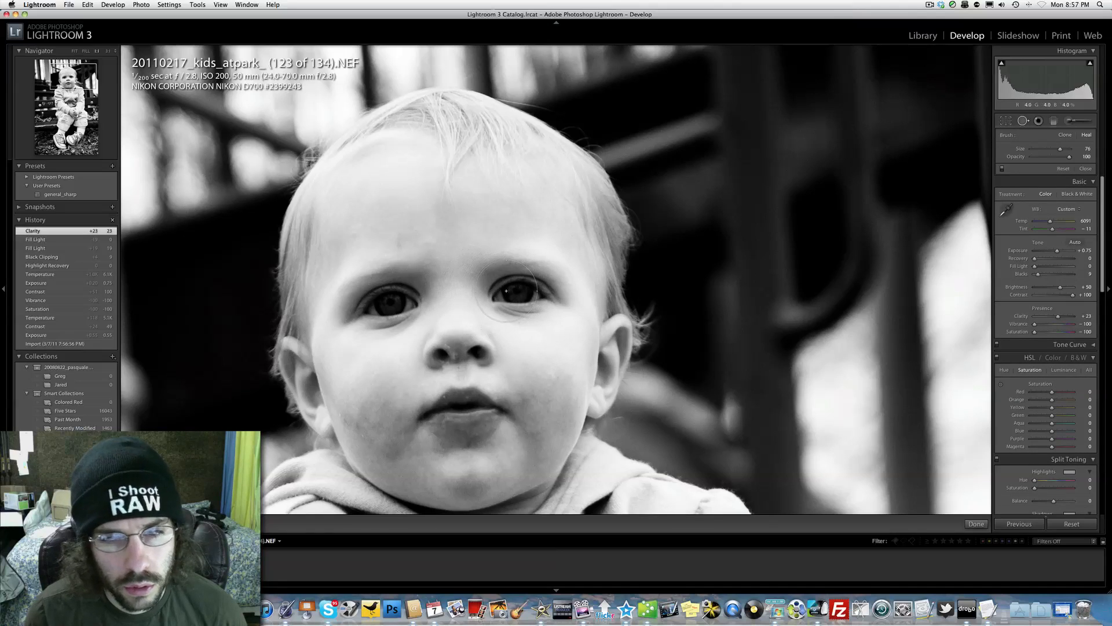
scroll(512, 290, "down", 1)
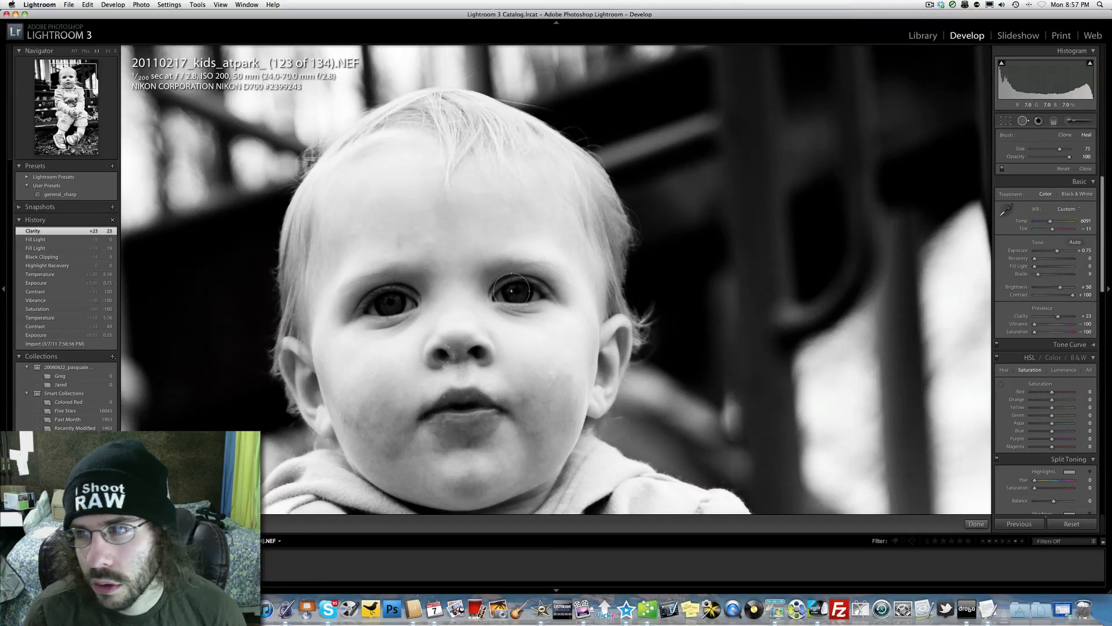
scroll(510, 291, "down", 6)
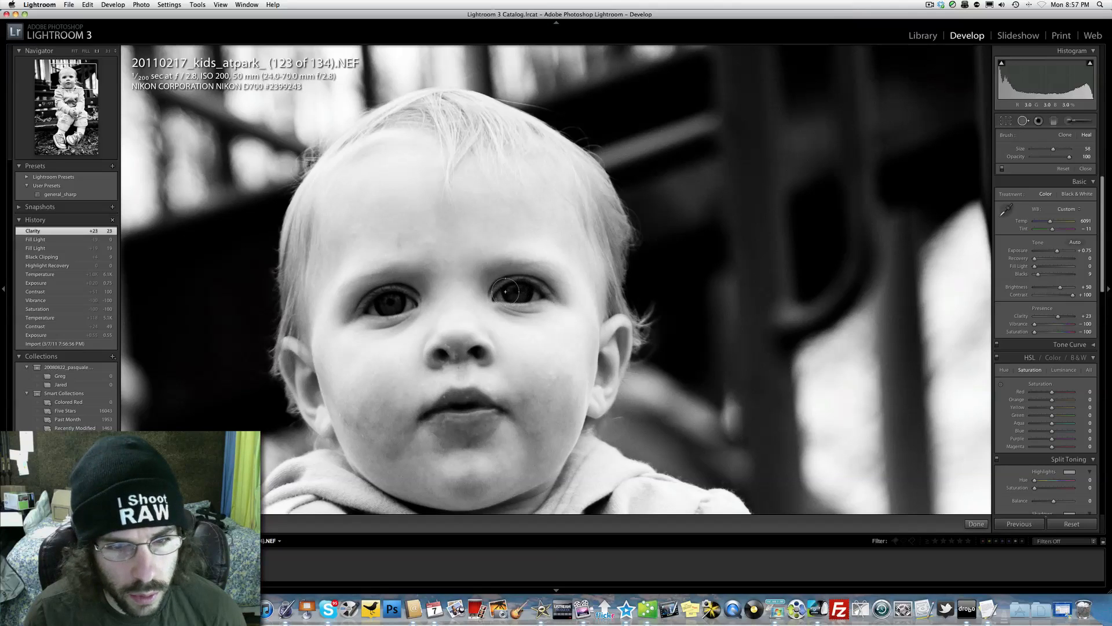
mouse_move(505, 290)
left_mouse_down()
mouse_move(536, 291)
mouse_move(526, 297)
left_mouse_up()
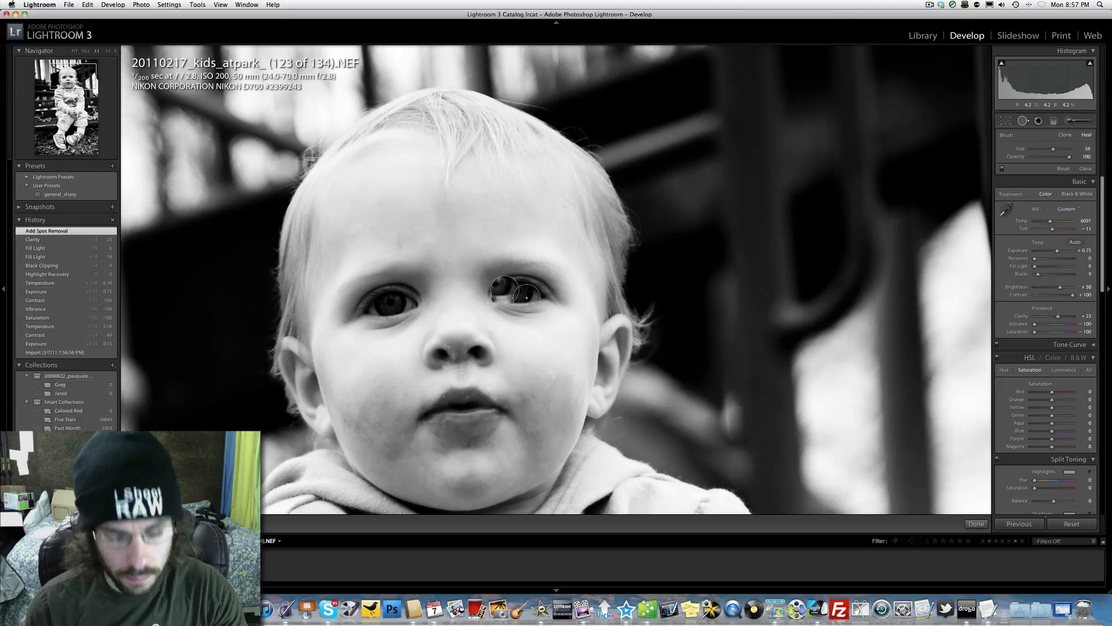
key("super+z")
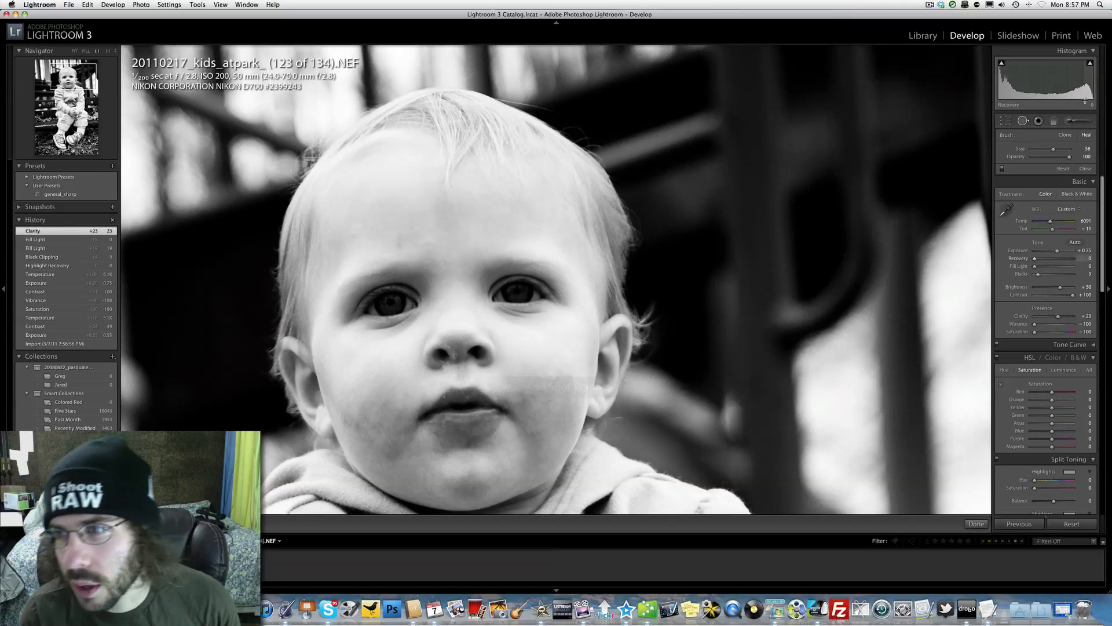
- Paint a size 8 Adjustment Brush stroke over the same eye and try out its exposure
left_click(1070, 122)
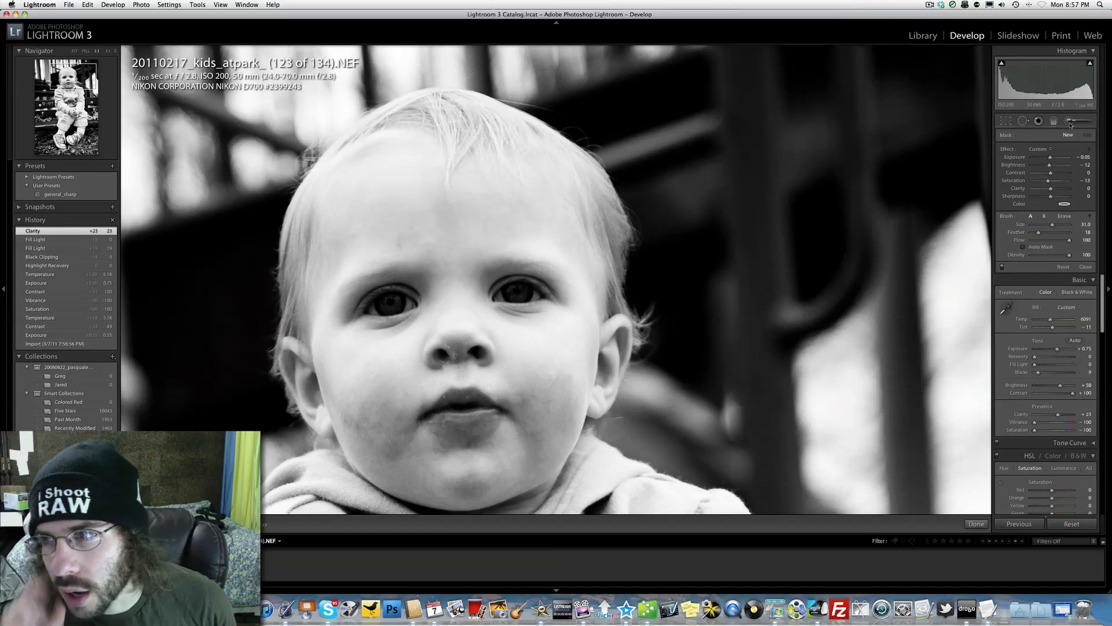
scroll(511, 298, "down", 4)
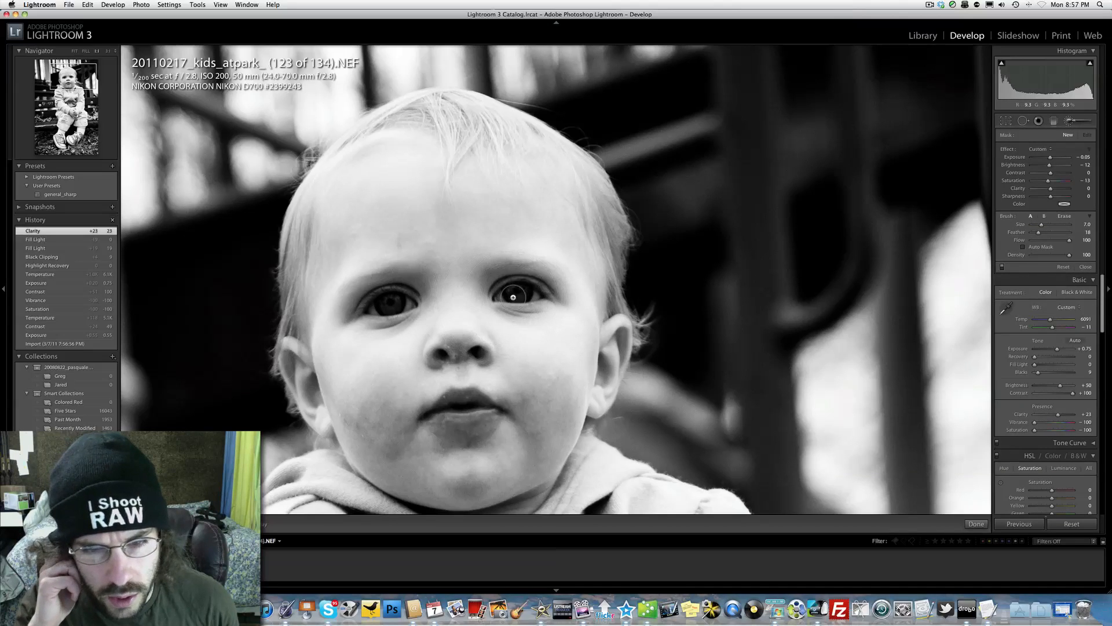
mouse_move(531, 287)
left_mouse_down()
mouse_move(545, 293)
mouse_move(510, 310)
mouse_move(493, 287)
left_mouse_up()
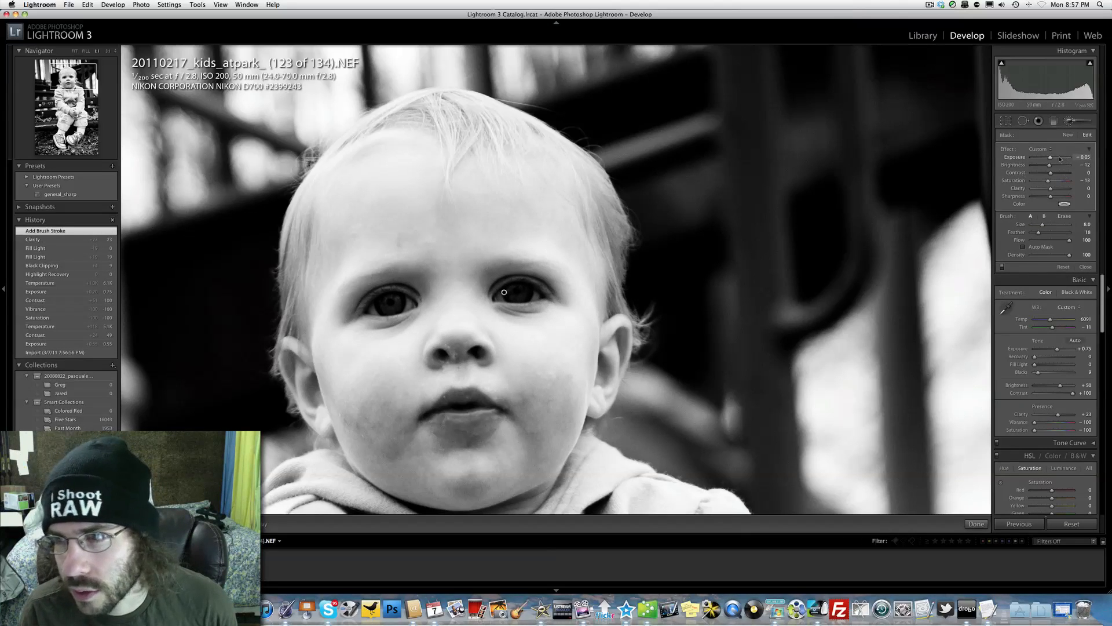
left_click_drag(1059, 160, 1049, 160)
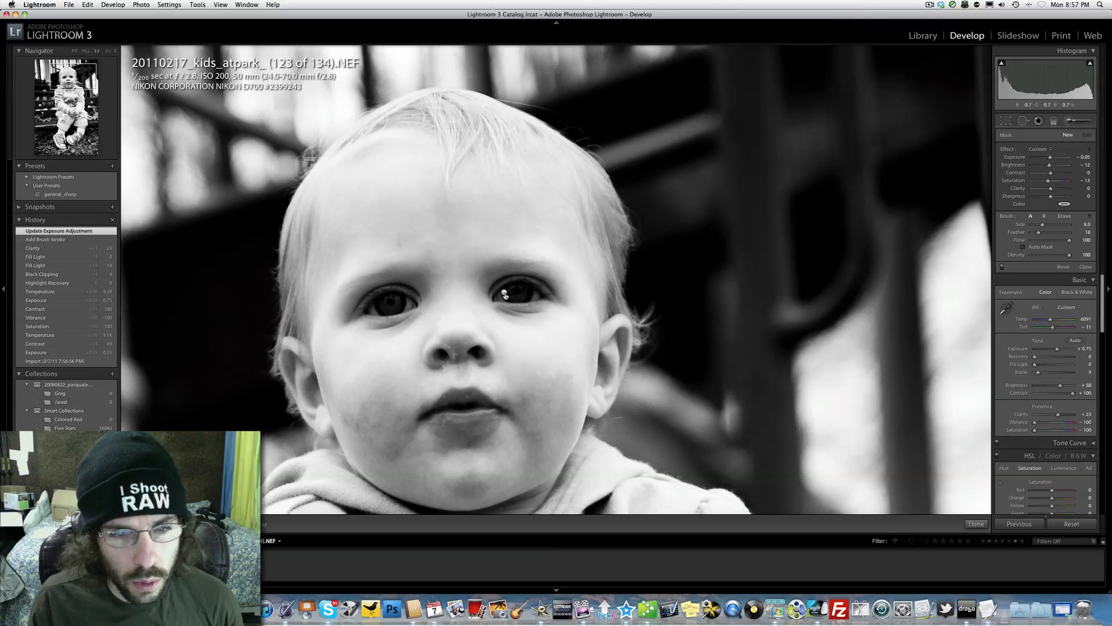
- Select the brush adjustment on the eye and delete it
left_click(504, 292)
left_click(504, 293)
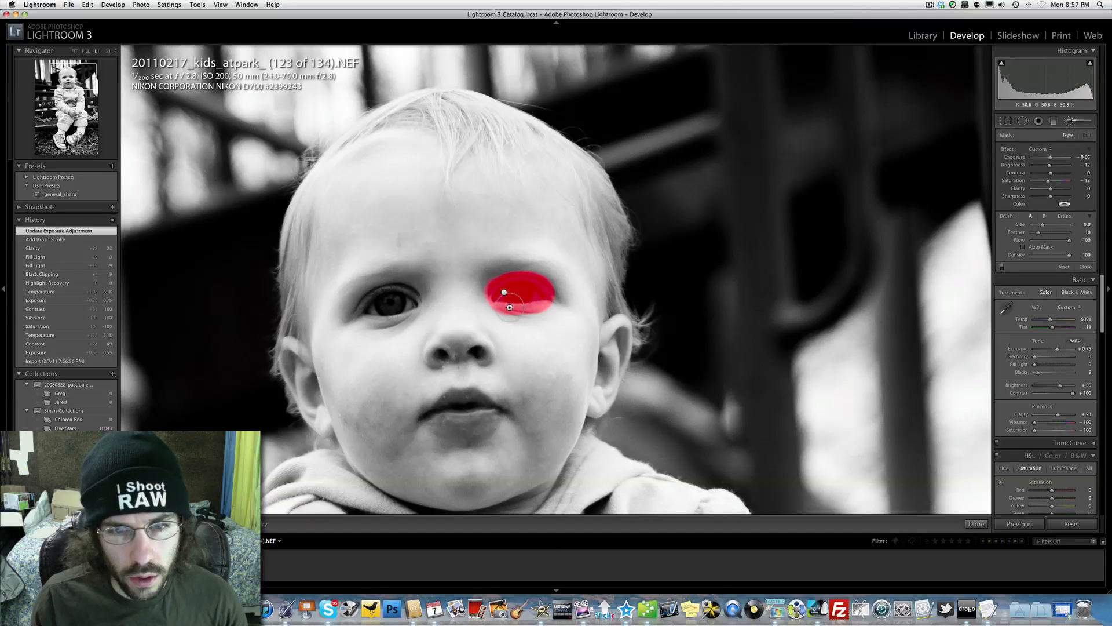
left_click(503, 292)
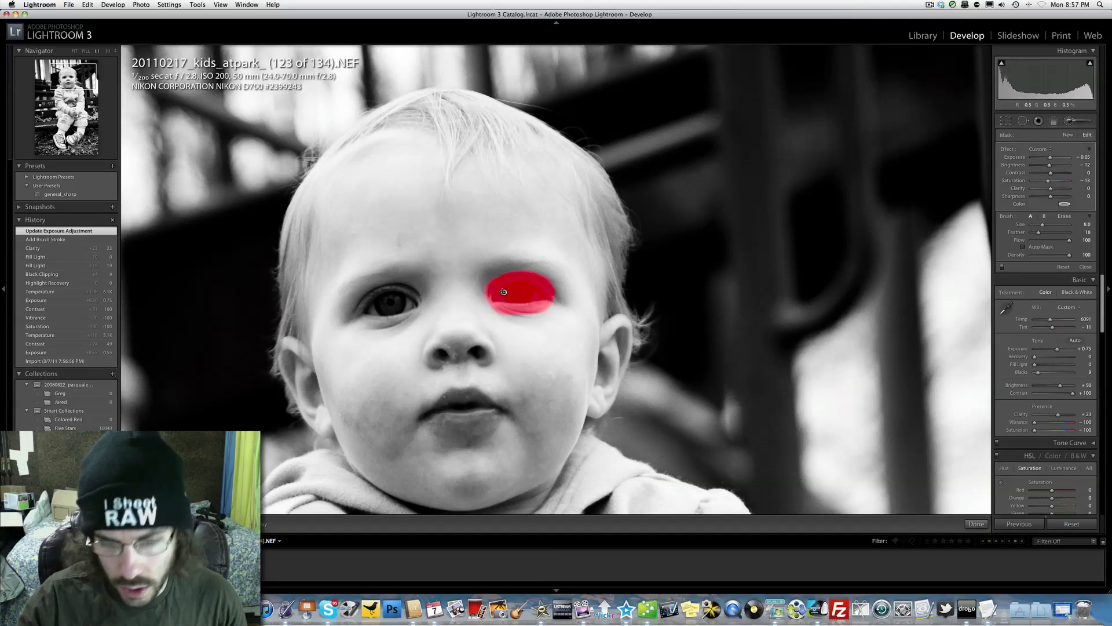
key("Delete")
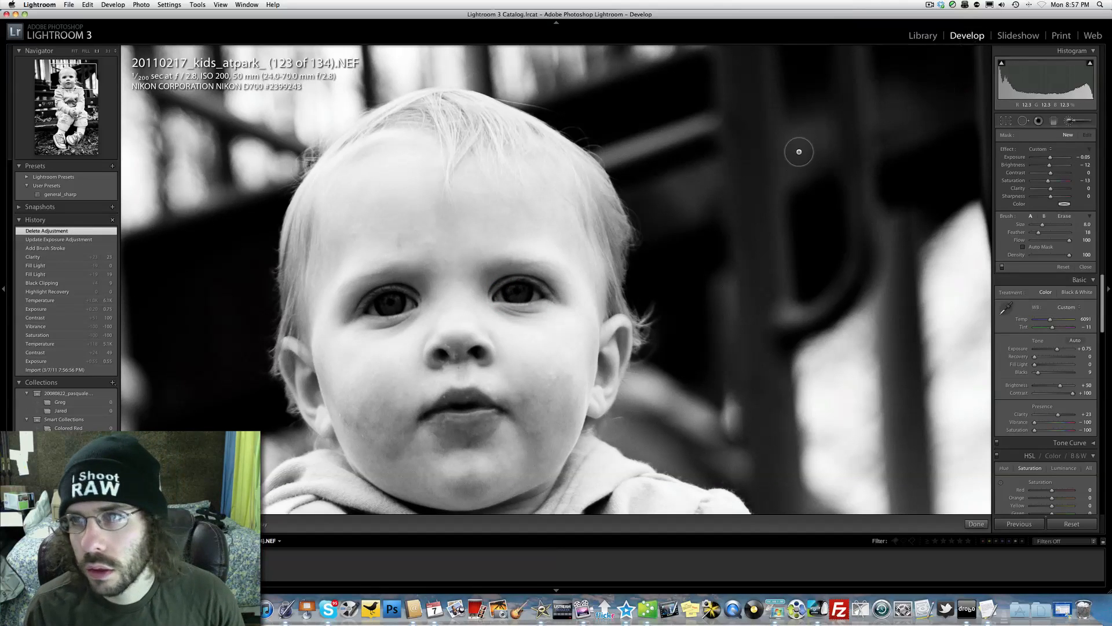
- View the Crop & Straighten overlay, close it without cropping and return to the full-photo view
left_click(1008, 122)
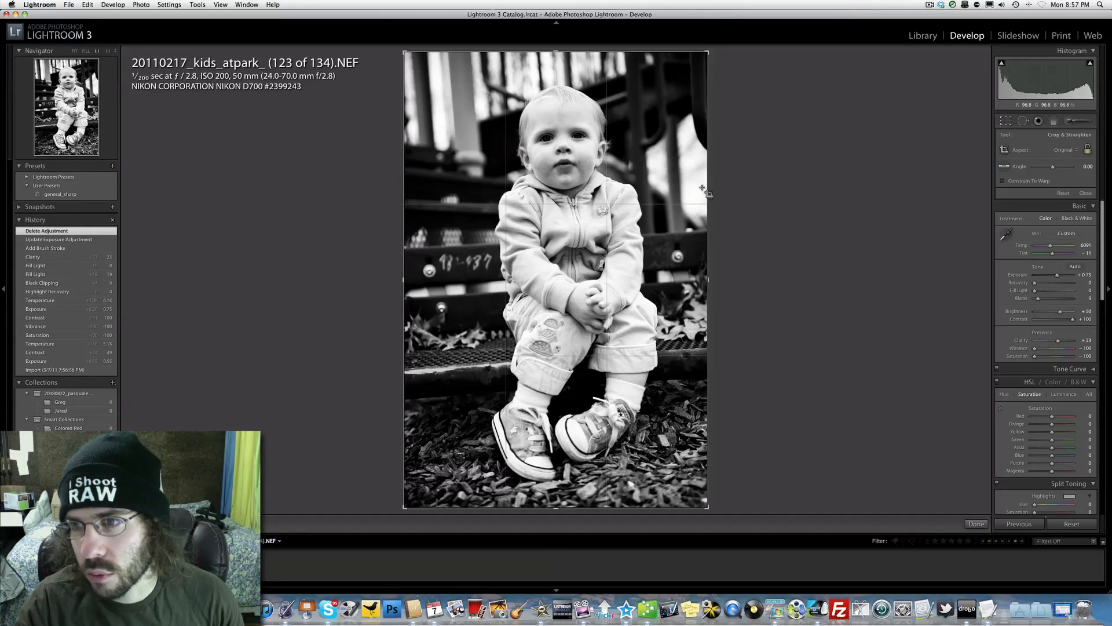
left_click(1008, 124)
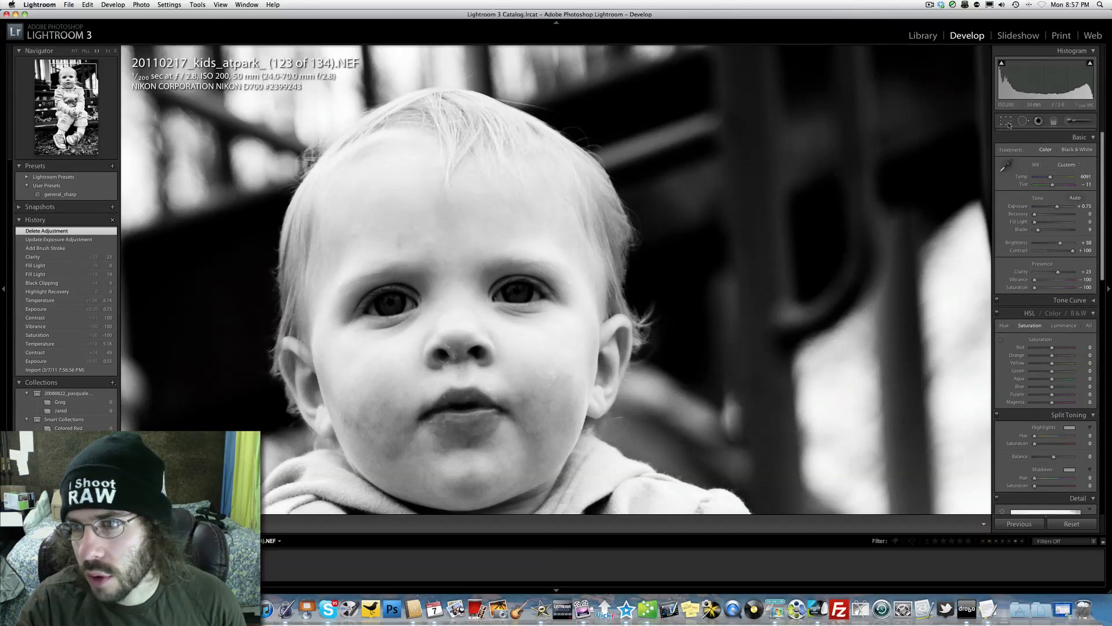
left_click(777, 199)
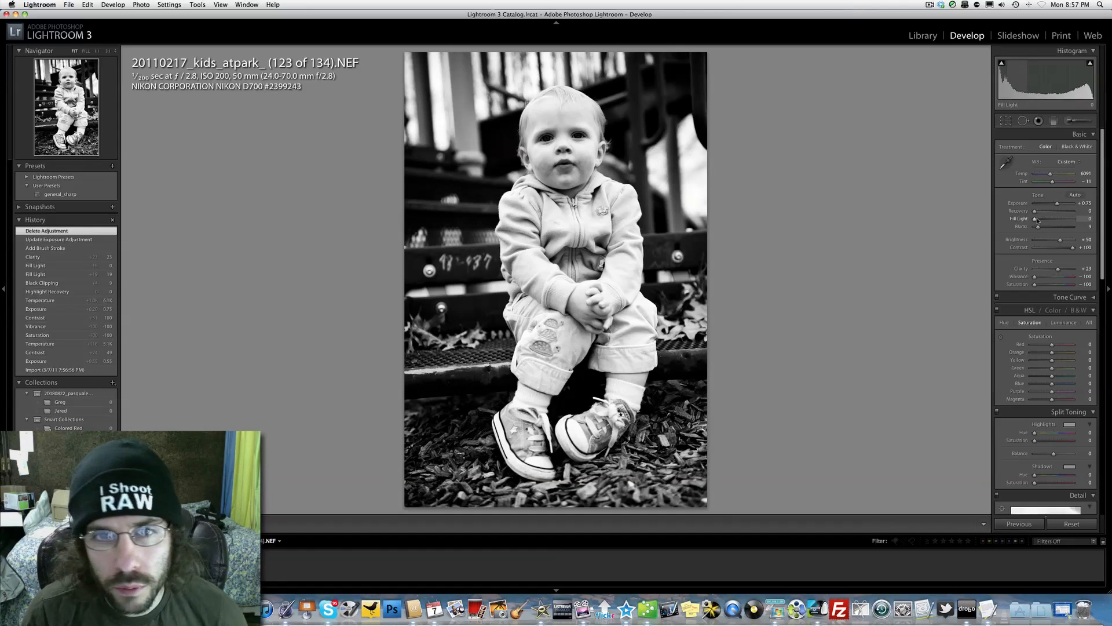
- Set fill light to 19 and temperature to 5977, and lower clarity to -7
left_click_drag(1038, 220, 1045, 225)
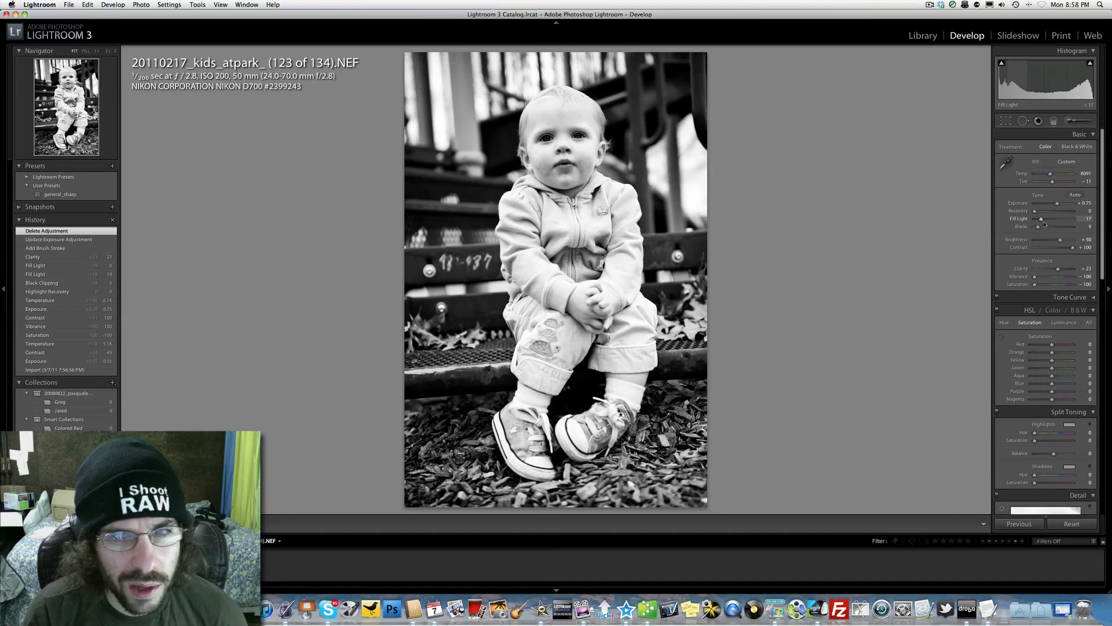
left_click_drag(1044, 225, 1045, 225)
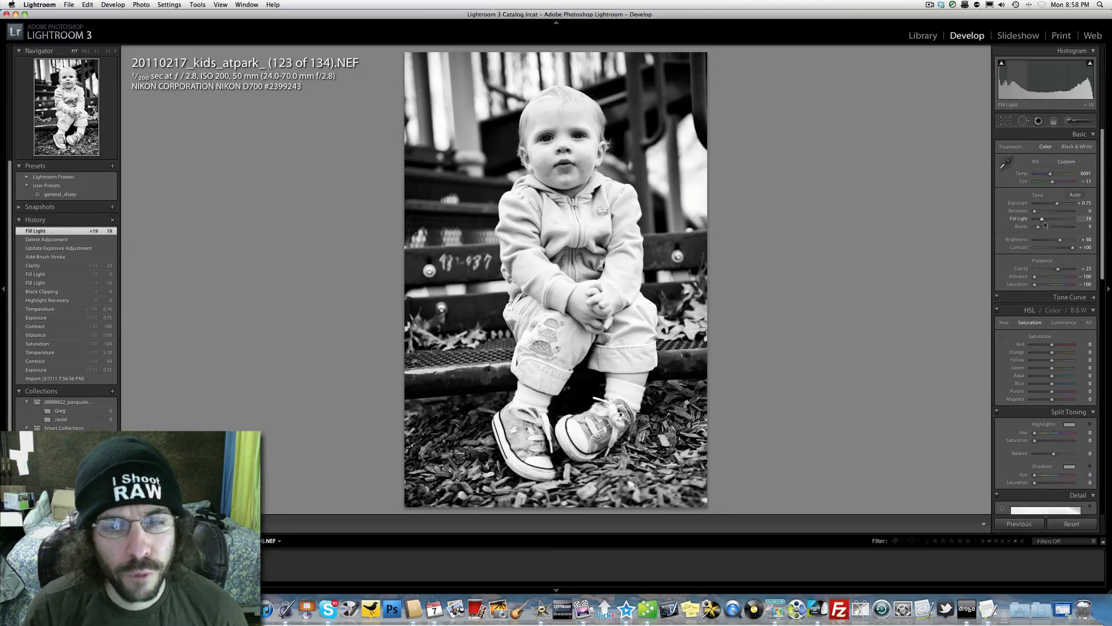
left_click_drag(1050, 174, 1050, 175)
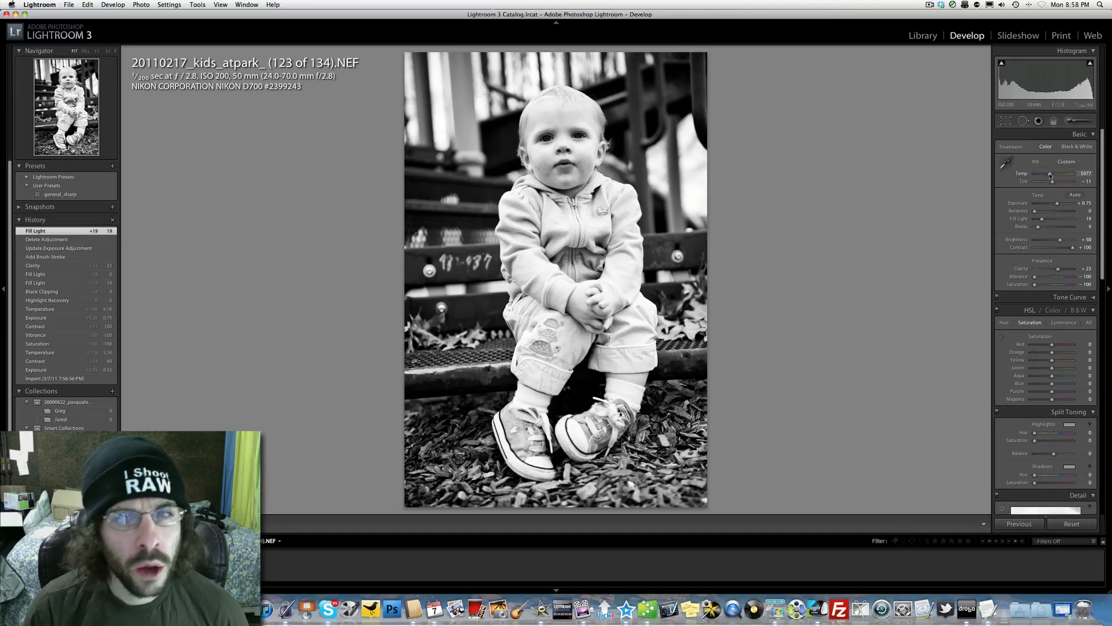
left_click_drag(1051, 175, 1050, 175)
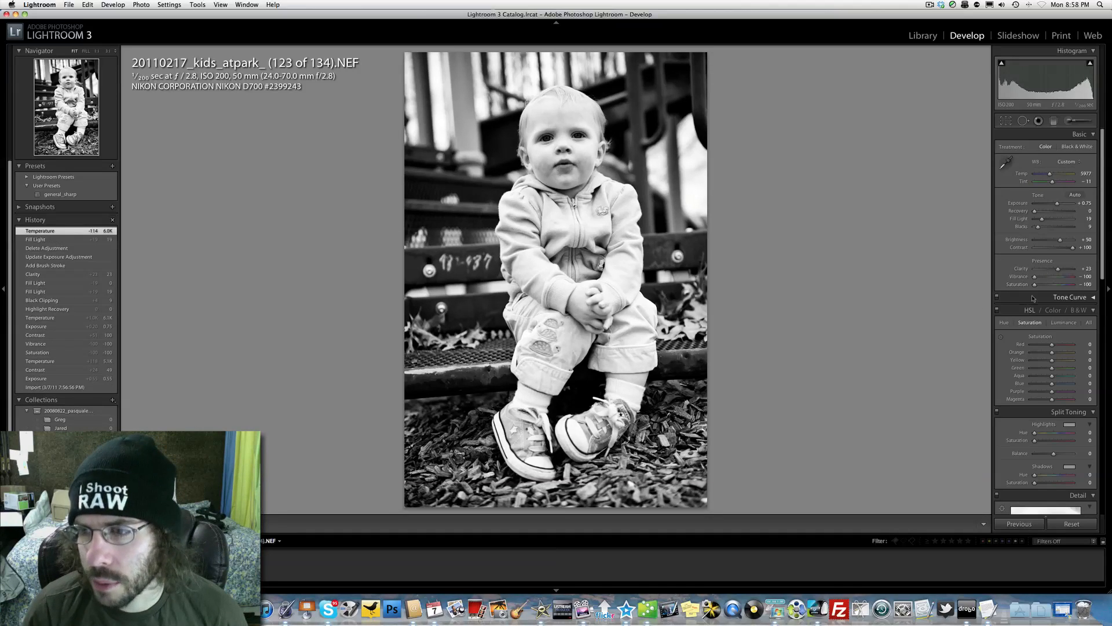
left_click_drag(1059, 272, 1053, 276)
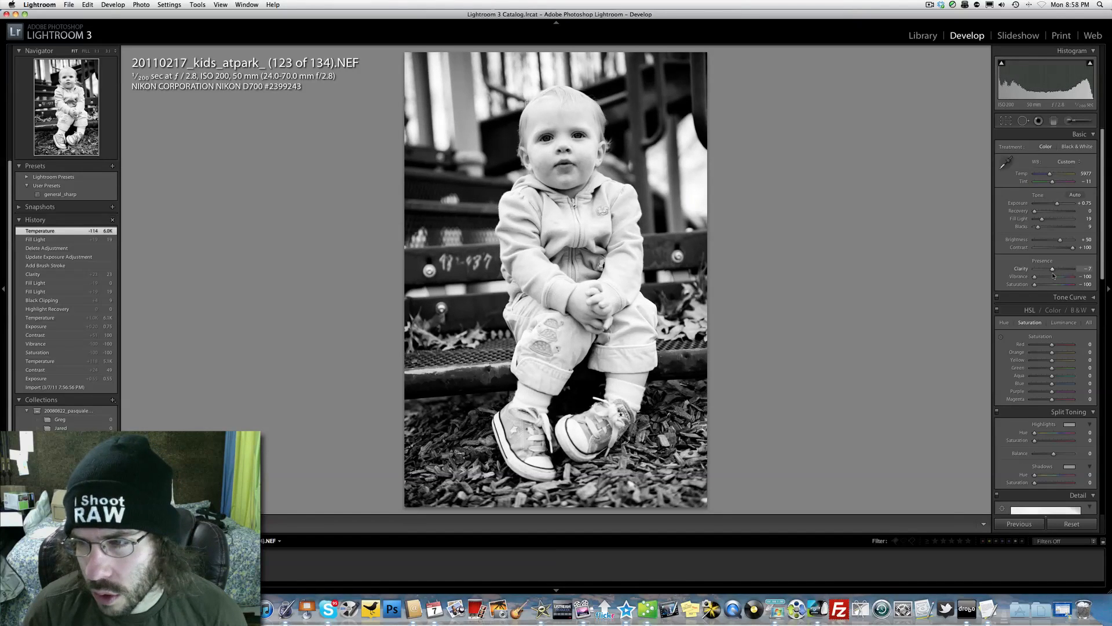
- Set clarity to -2 on the black-and-white portrait and create a virtual copy of it
left_click_drag(1055, 276, 1054, 276)
right_click(25, 565)
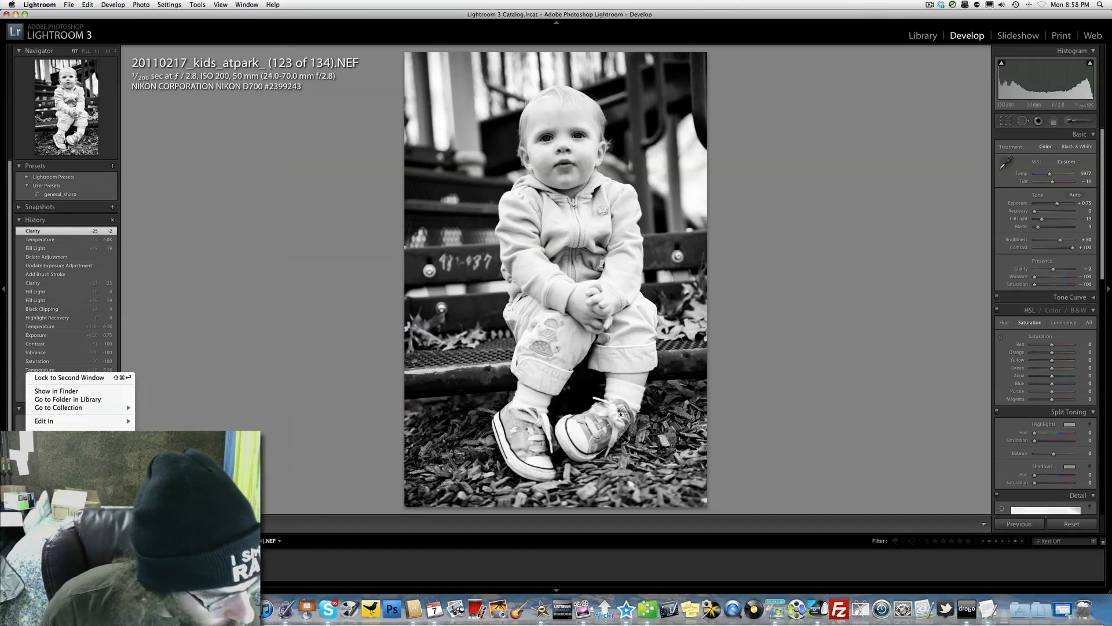
left_click(64, 485)
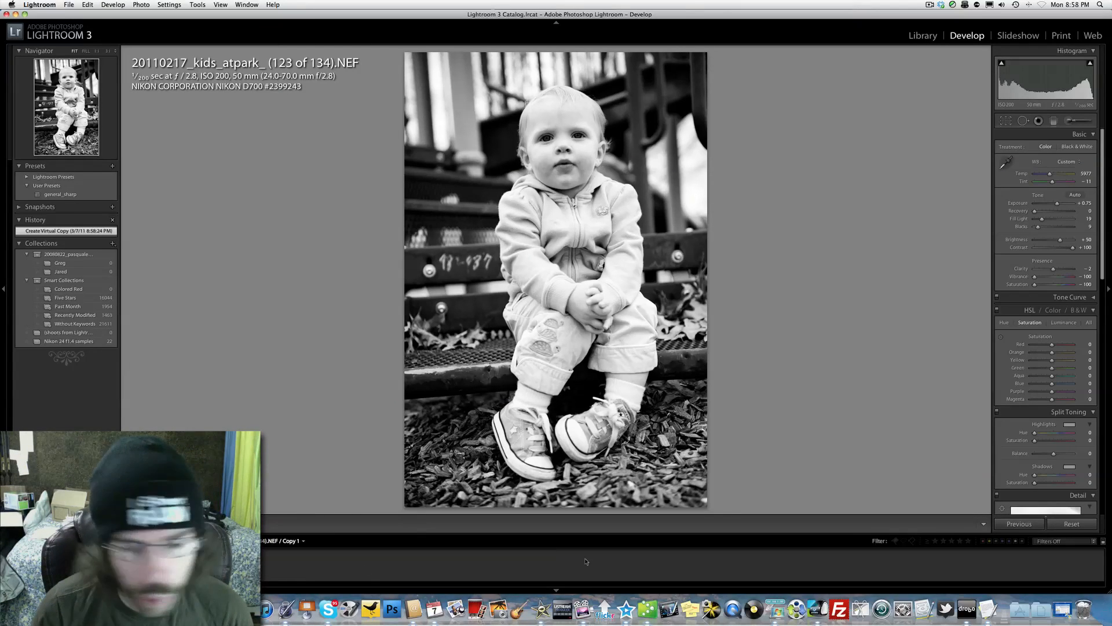
- Reset the virtual copy's adjustments and set exposure to +1.20, contrast to +74, clarity to +20 and temperature to 5068
left_click(1071, 524)
left_click_drag(1048, 204, 1055, 204)
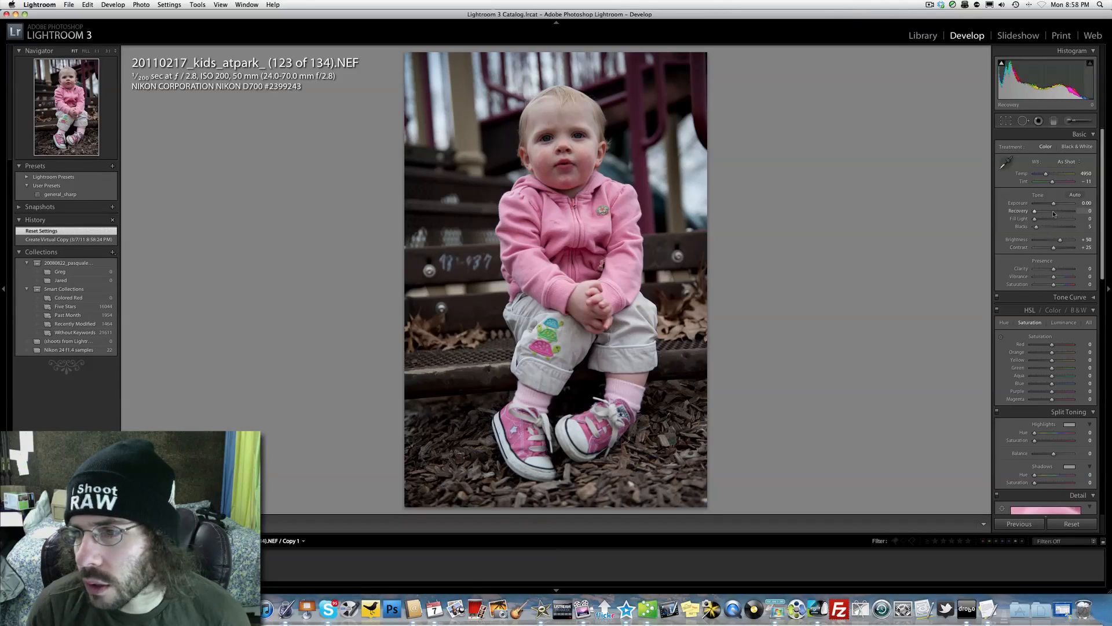
left_click_drag(1062, 253, 1058, 269)
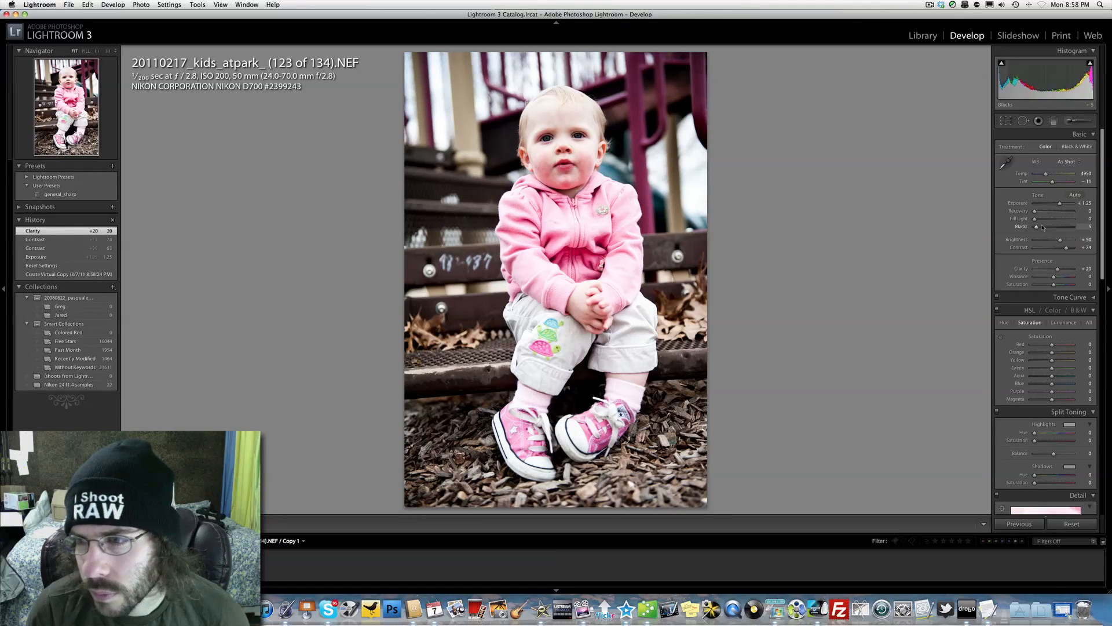
key("super+z")
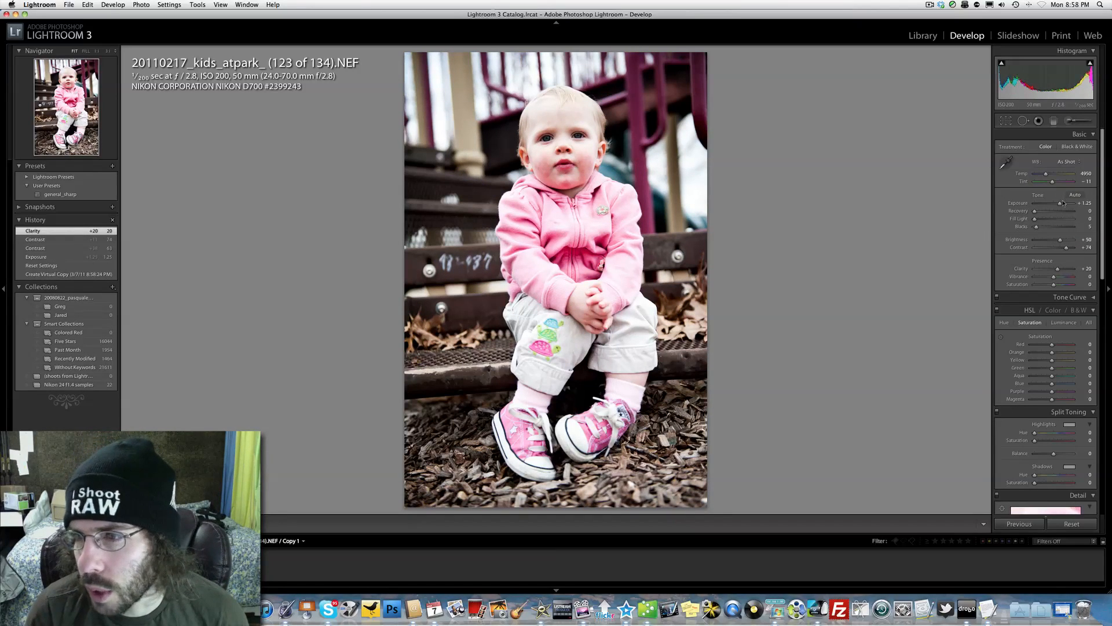
left_click_drag(1060, 204, 1061, 205)
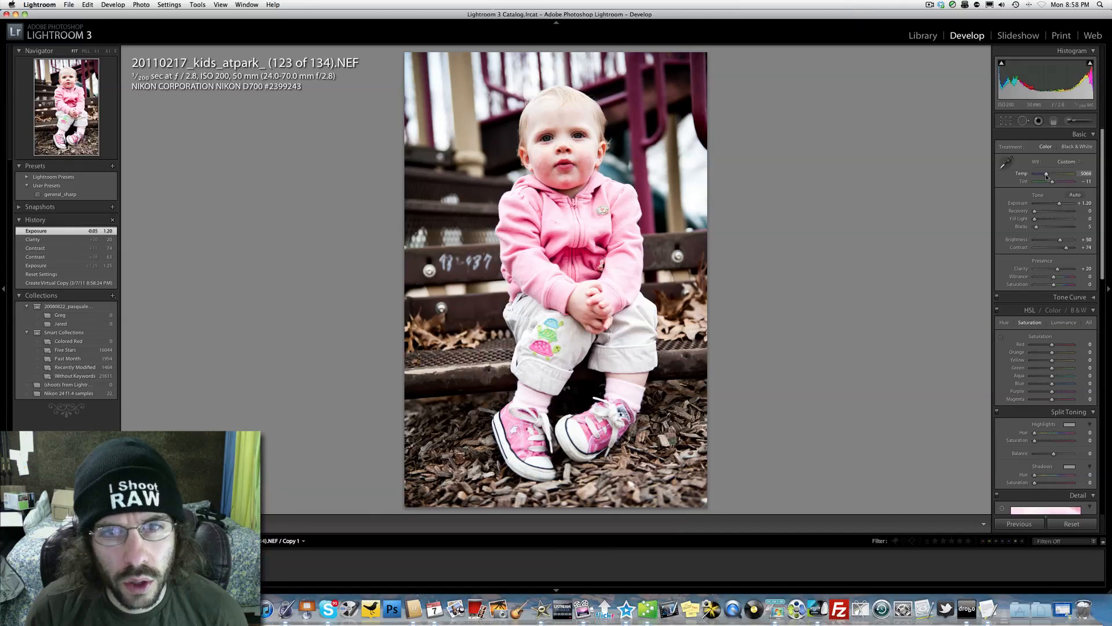
- Inspect the child's face up close, return to the full photo and toggle the black-and-white treatment on and off
left_click(549, 173)
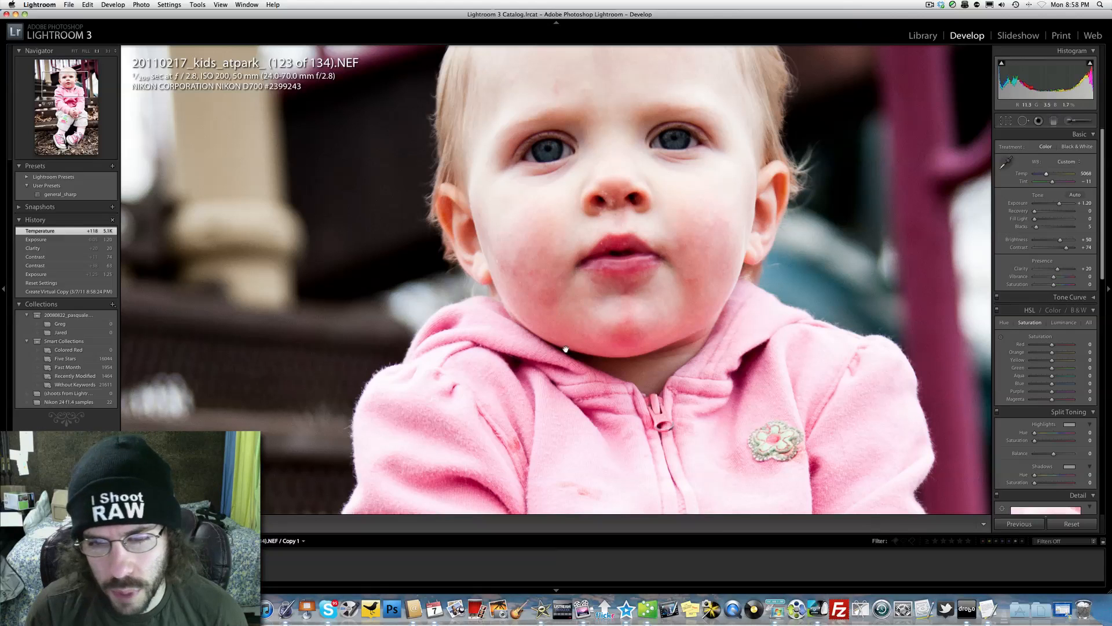
left_click(662, 359)
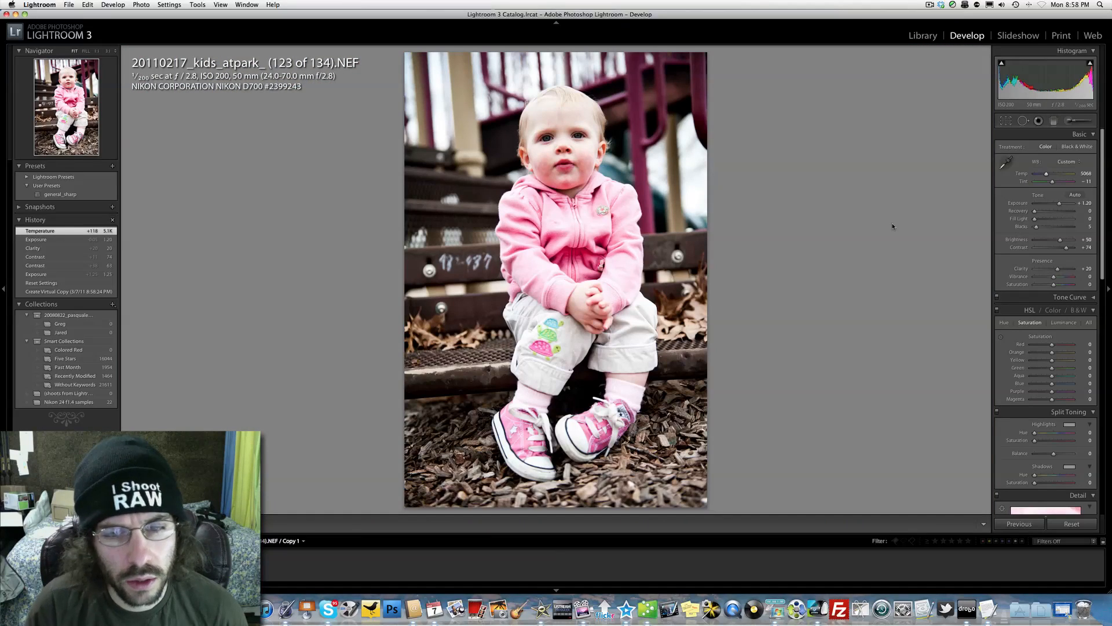
key("v")
key("v")
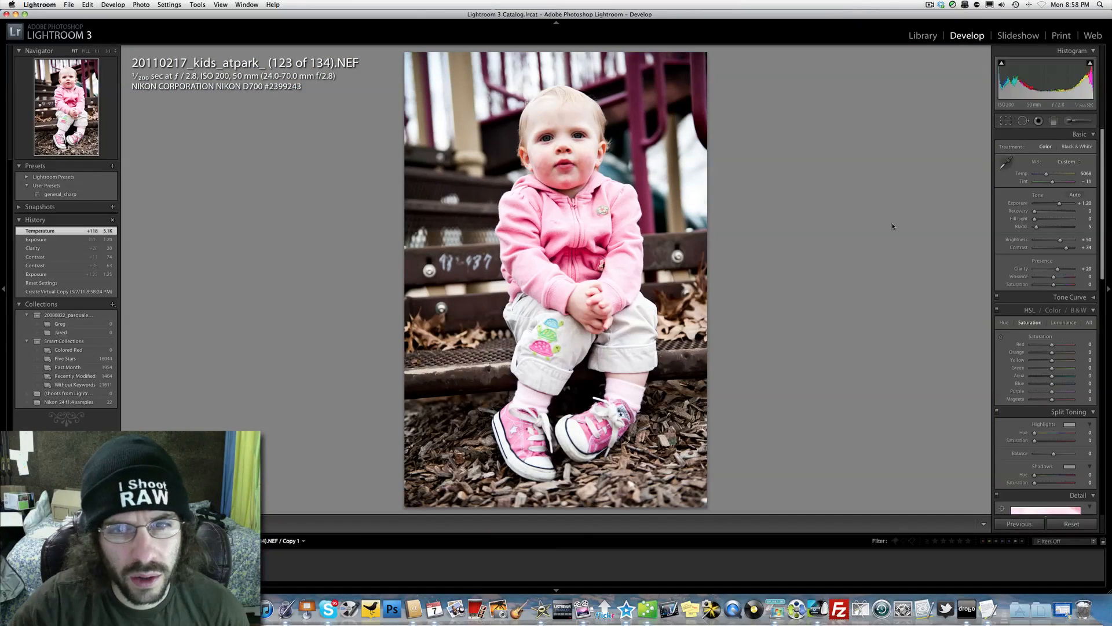
- Go back to the original black-and-white photo and set fill light to 0, blacks to 13 and temperature to 11045
key("Left")
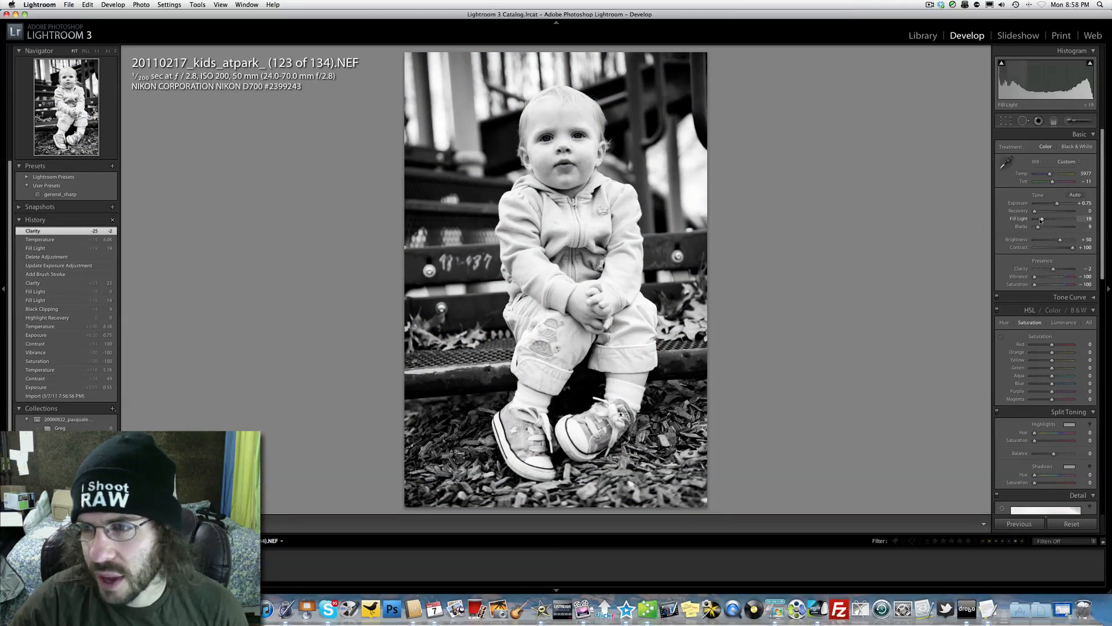
left_click_drag(1042, 219, 897, 217)
left_click_drag(1038, 228, 1040, 227)
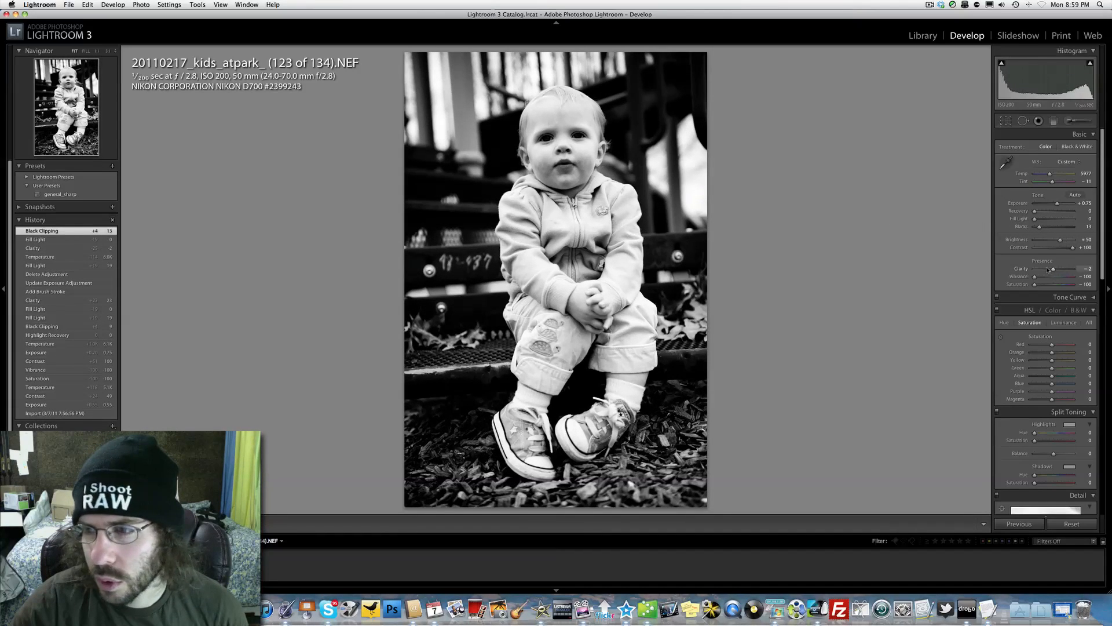
left_click_drag(1049, 174, 1063, 176)
- Switch to the colour virtual copy, raise blacks and fill light slightly, and set contrast to +86 and temperature to 4955
key("Right")
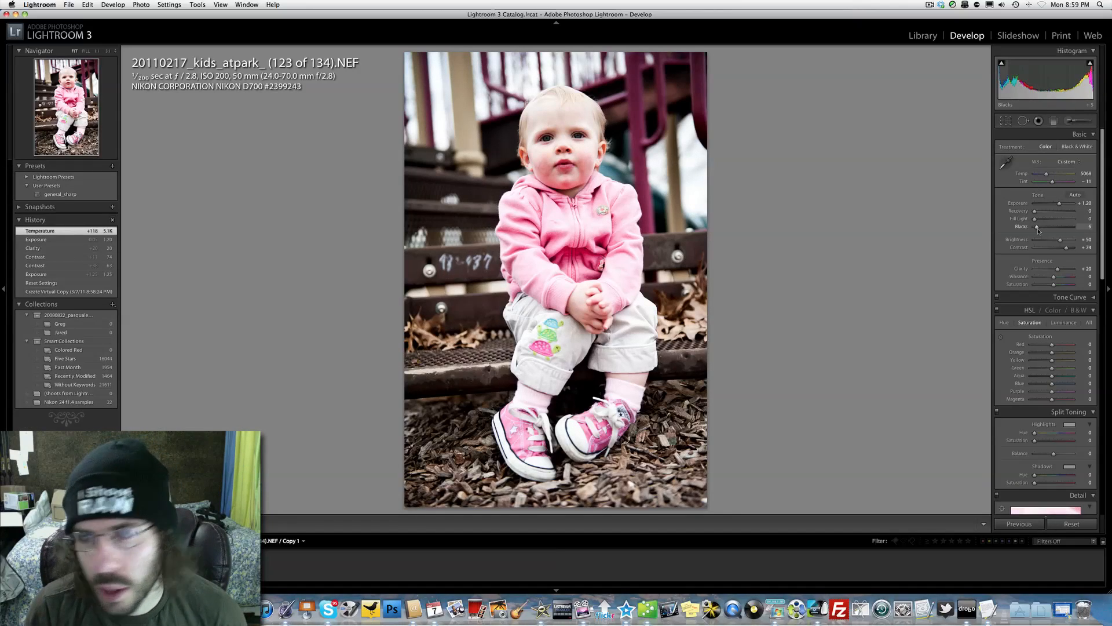
mouse_move(1038, 230)
left_mouse_down()
mouse_move(1072, 250)
mouse_move(1037, 220)
left_mouse_up()
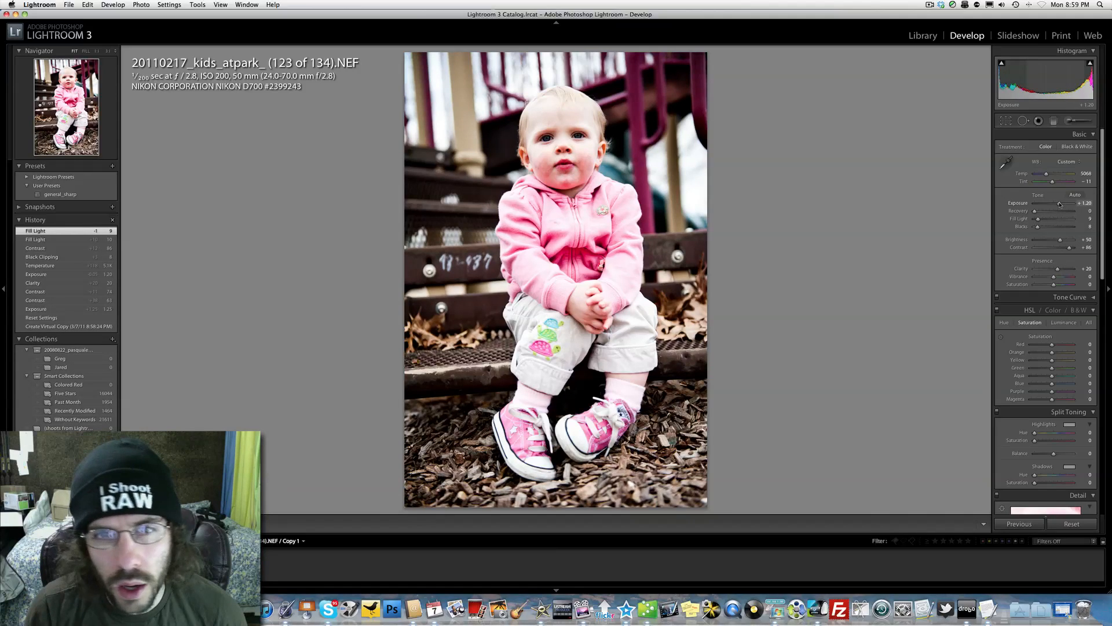
left_click_drag(1047, 173, 1045, 176)
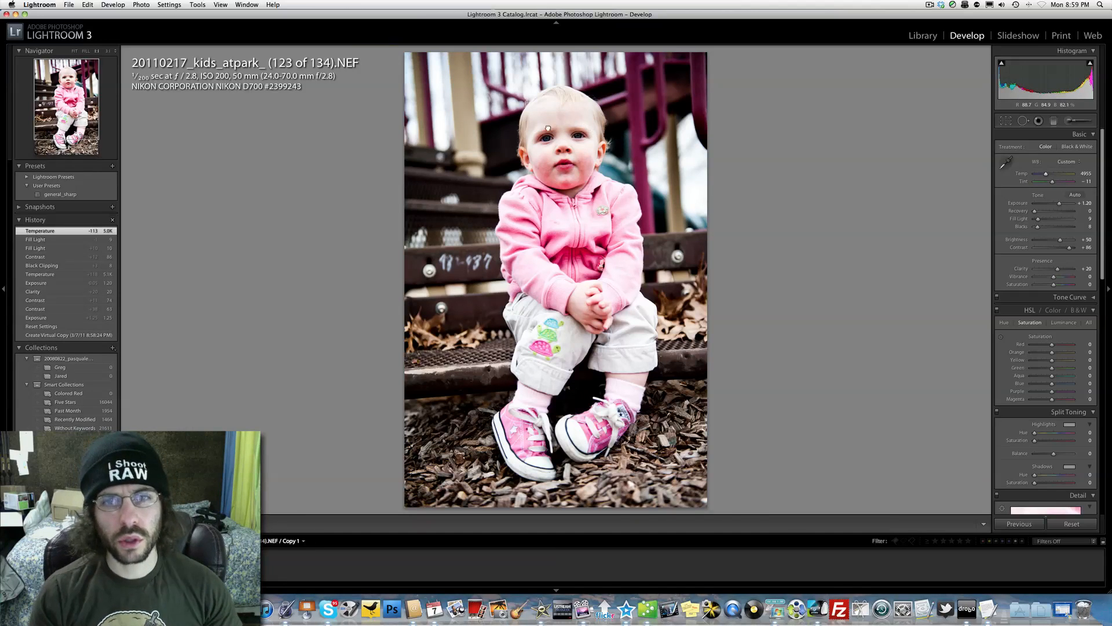
- Examine the child's forehead, eyes and skin up close, and compare the colour virtual copy with the black-and-white original
left_click(574, 116)
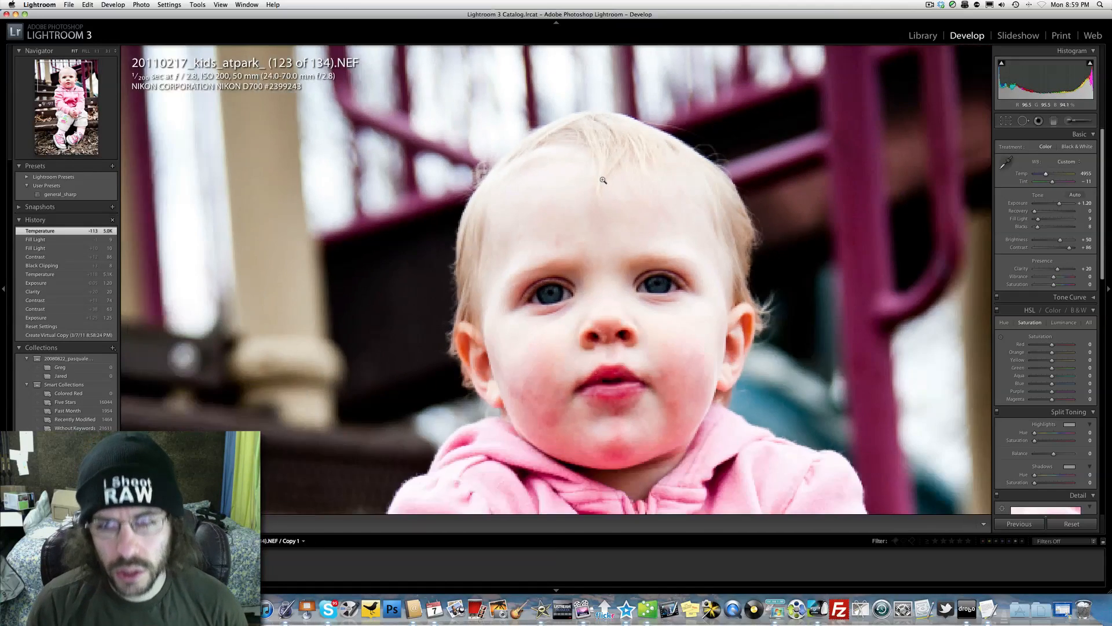
left_click(603, 180)
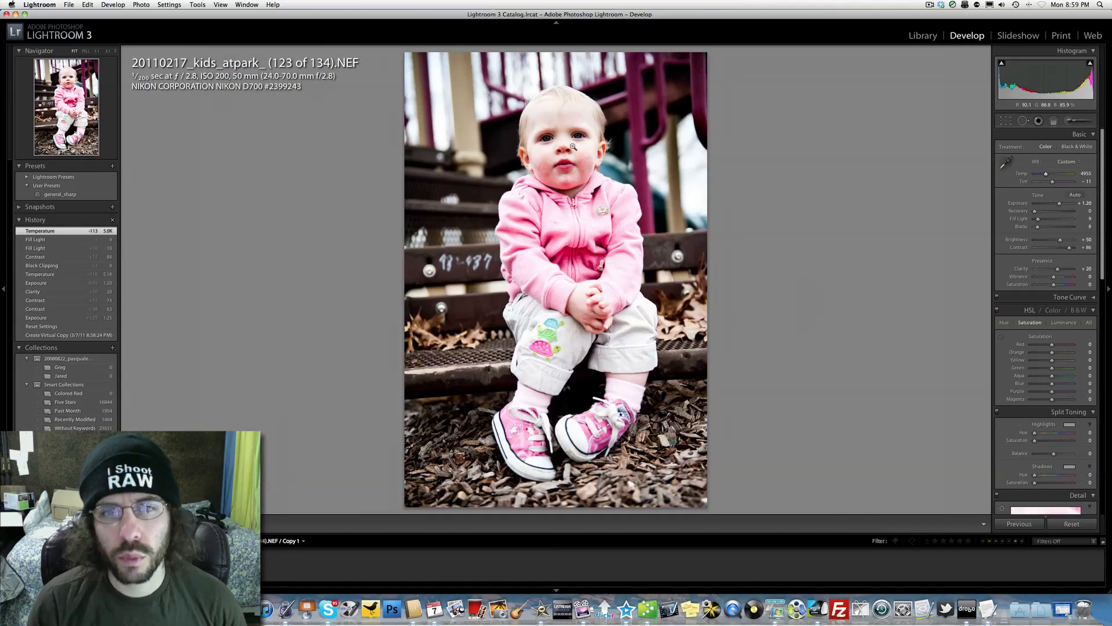
left_click(574, 146)
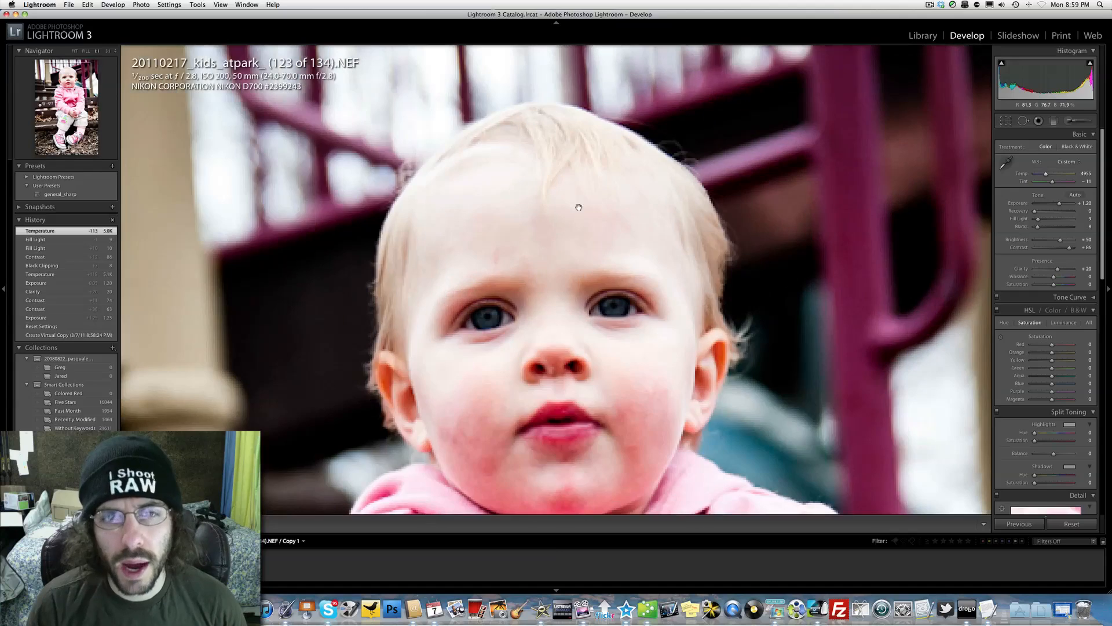
left_click(573, 242)
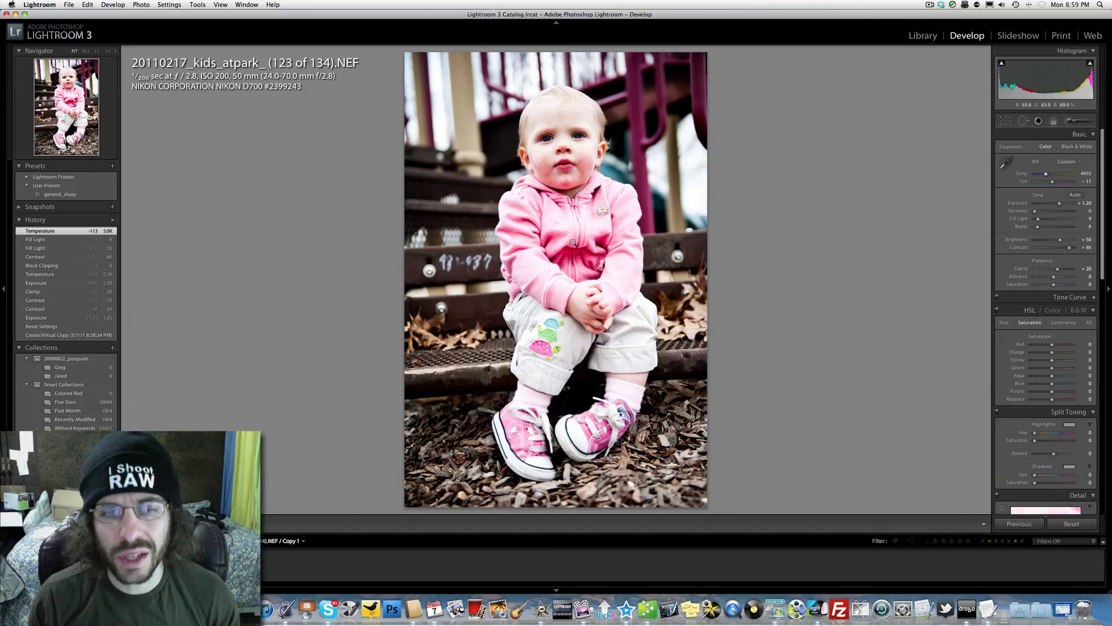
left_click(535, 124)
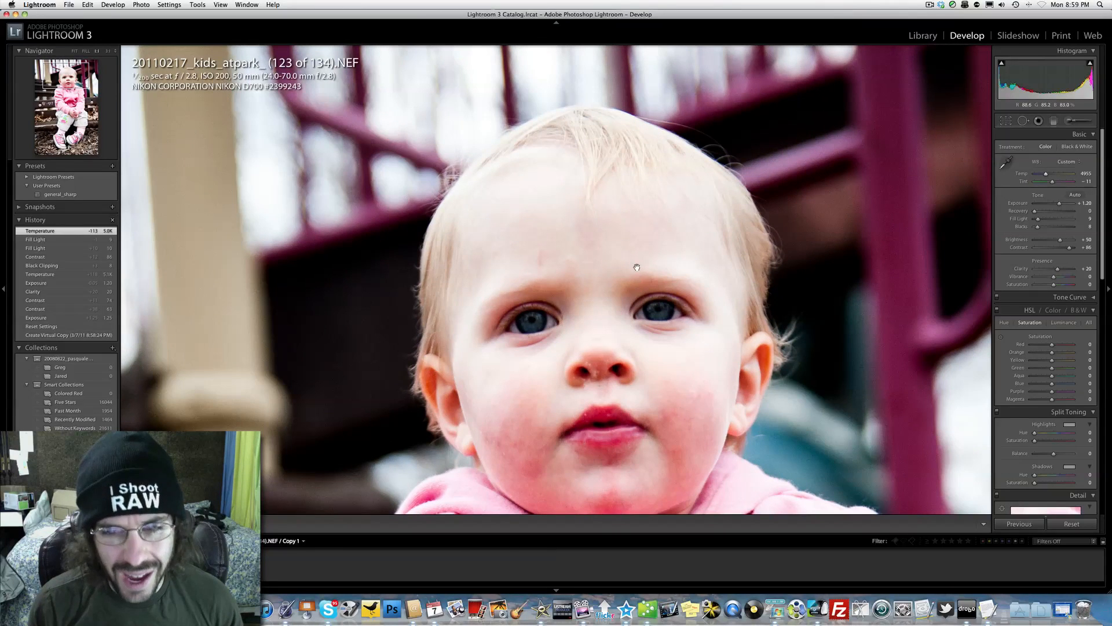
left_click_drag(643, 313, 662, 140)
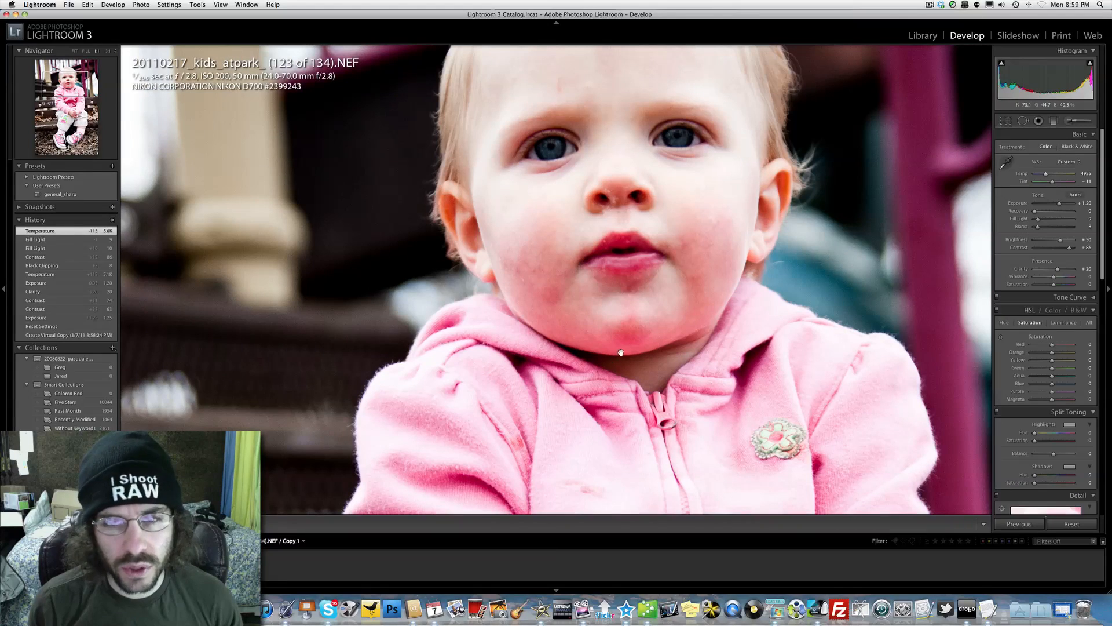
left_click(640, 349)
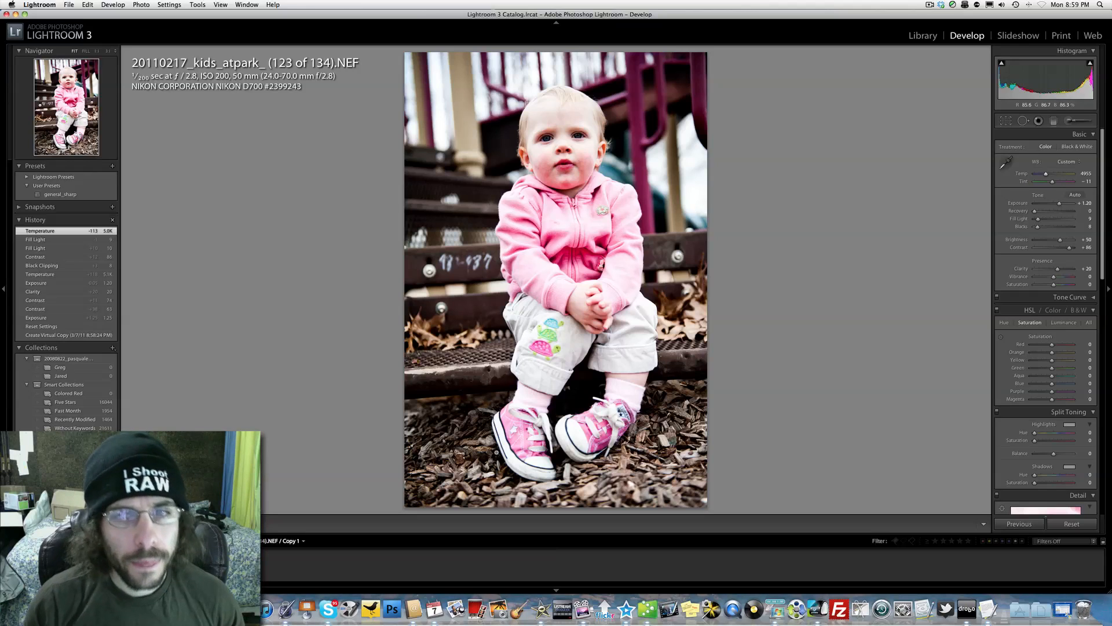
key("Left")
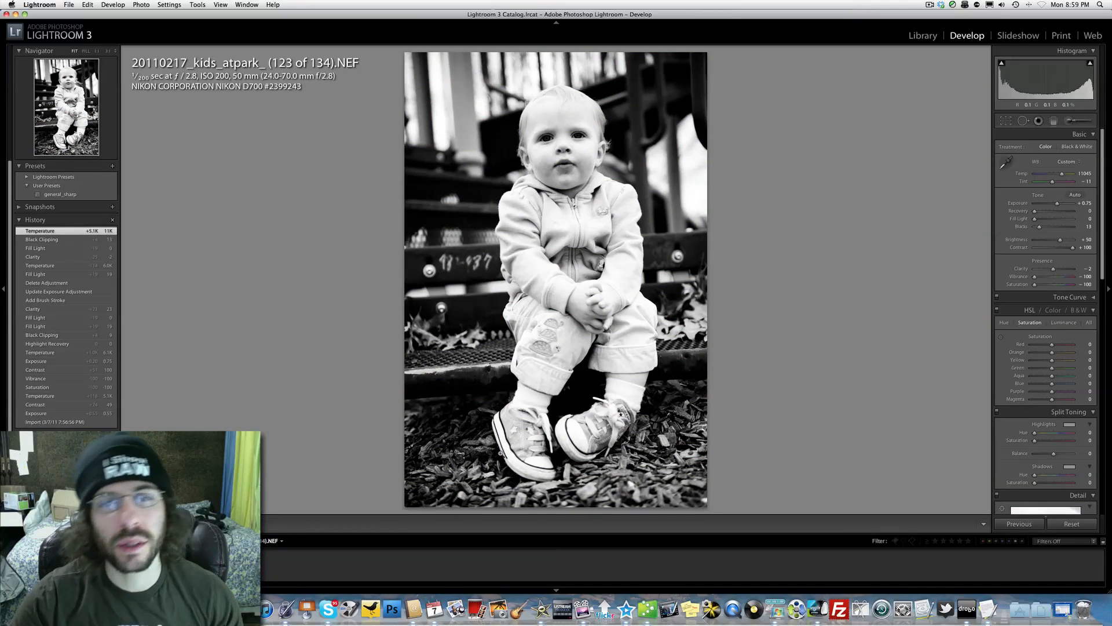
key("Right")
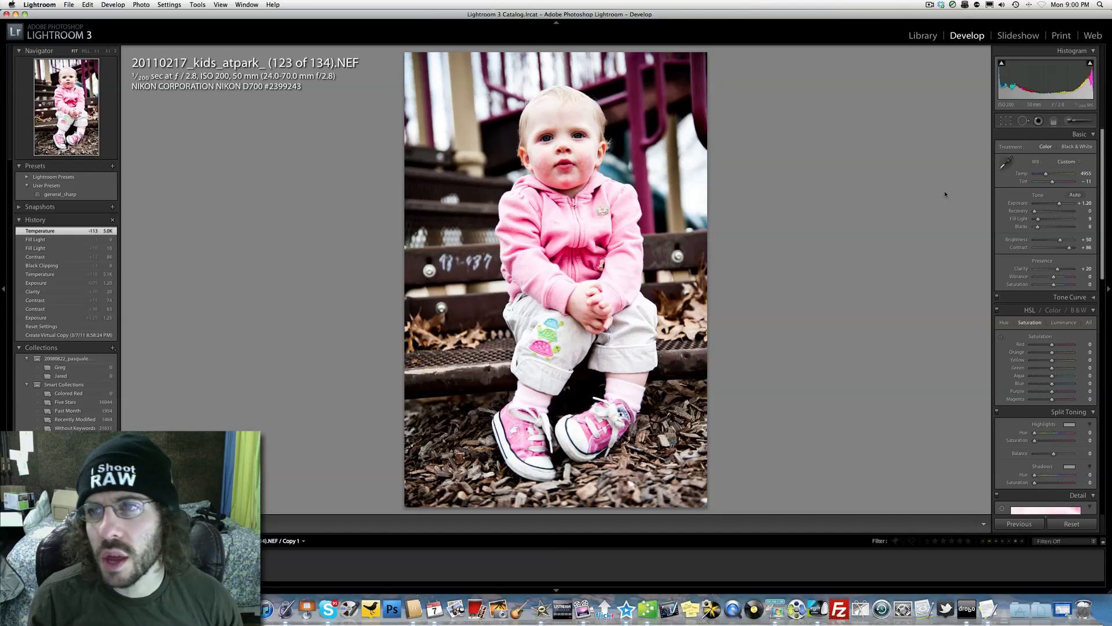
left_click(930, 5)
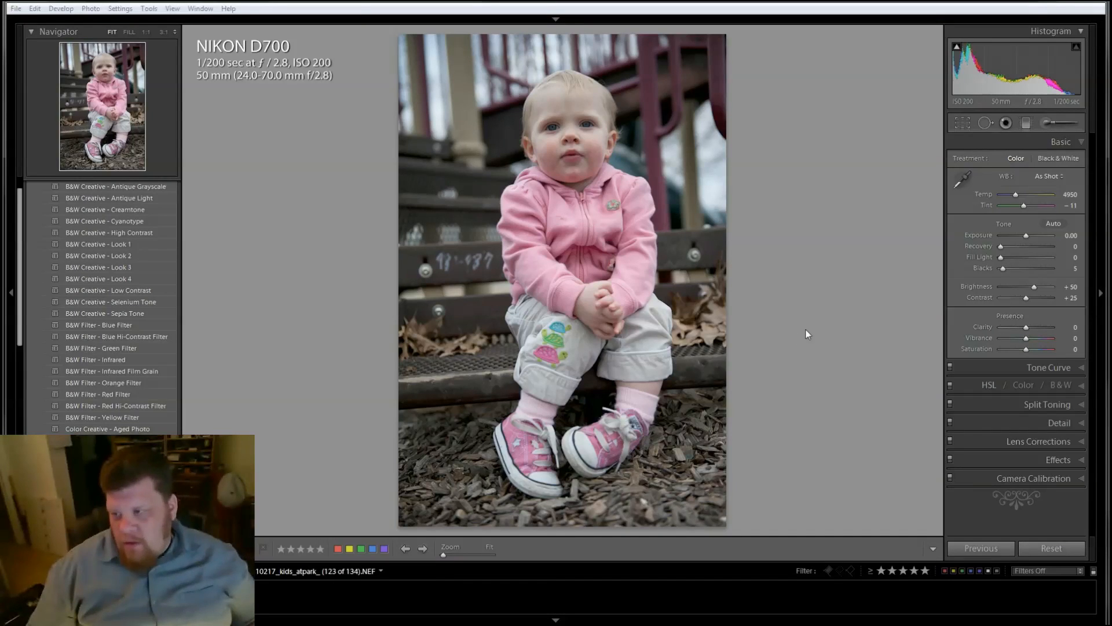
- Try out saturation at +49, contrast at +90 and blacks at 59 on the unedited colour photo, restoring the default values
left_click_drag(1026, 349, 1037, 346)
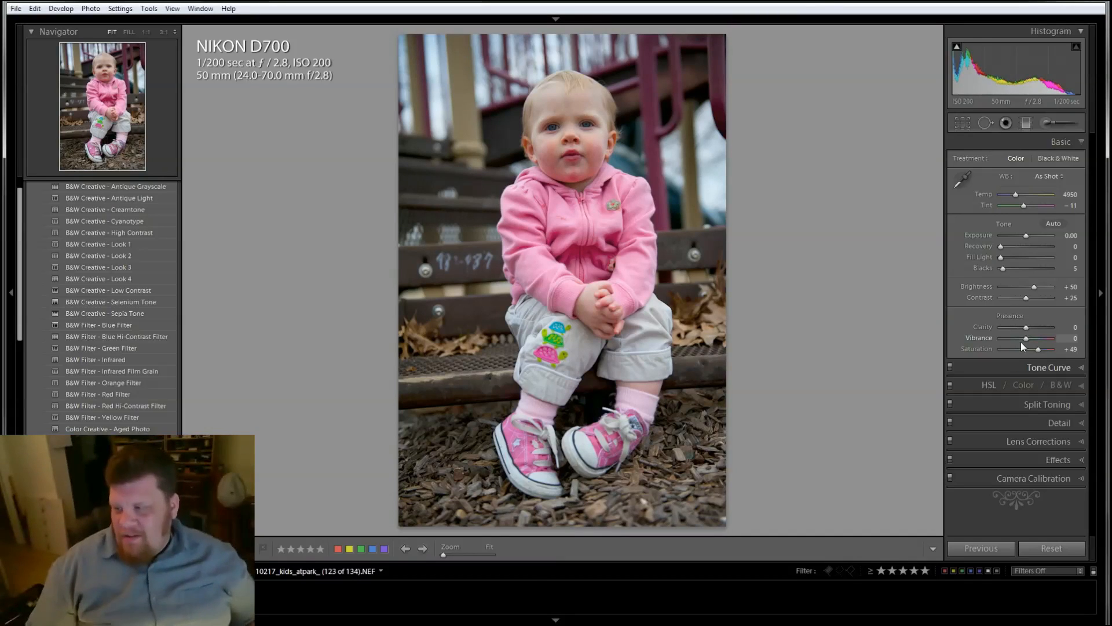
double_click(991, 349)
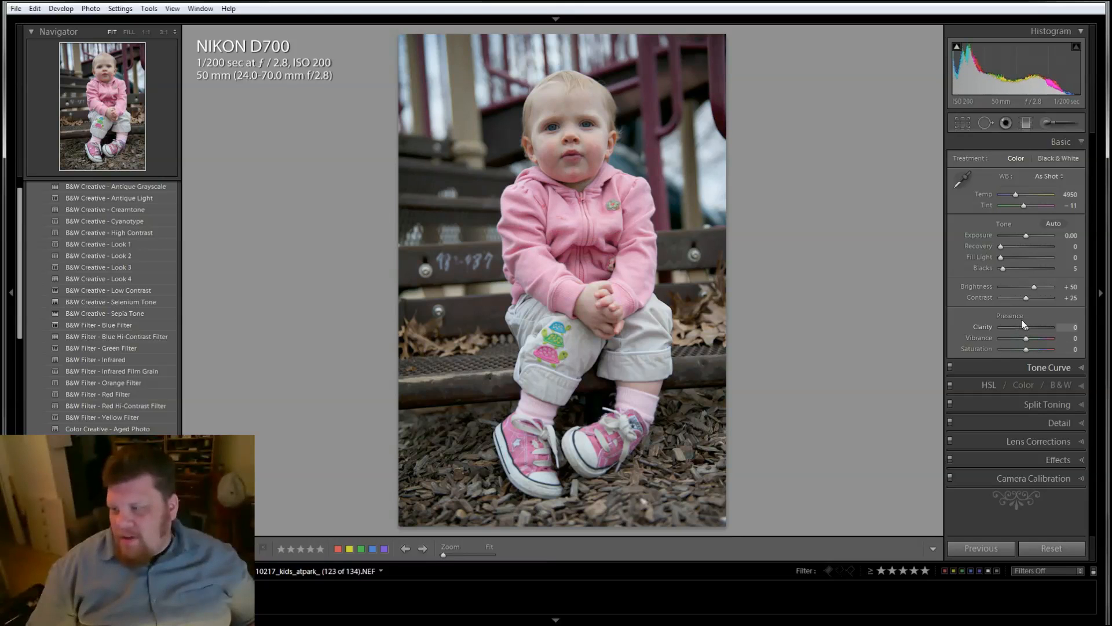
left_click(1043, 298)
left_click_drag(1044, 298, 1047, 298)
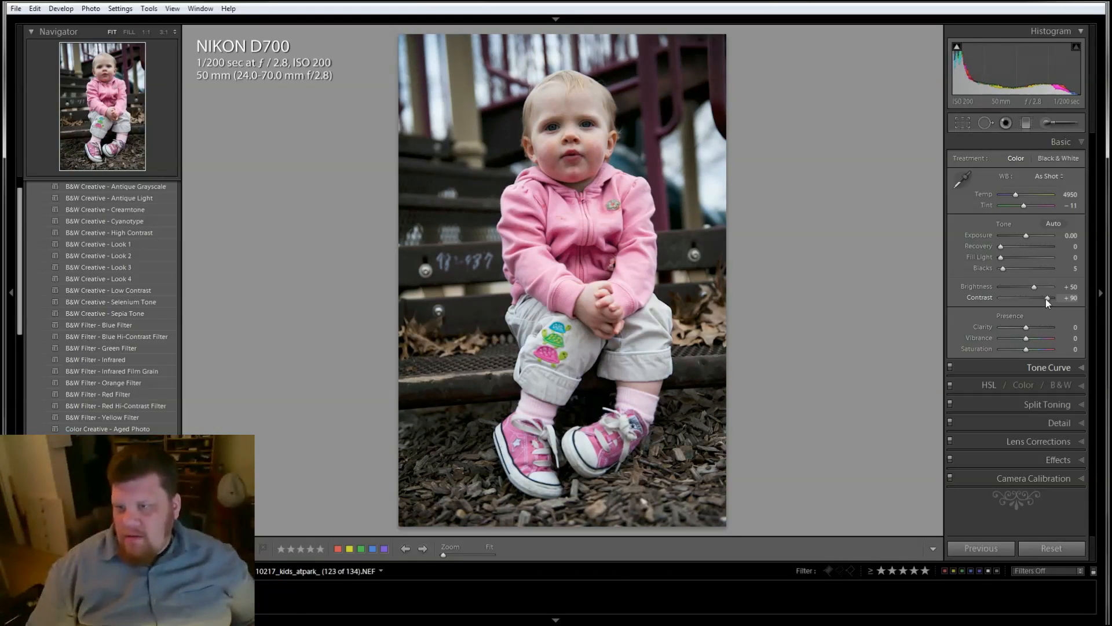
left_click(564, 136)
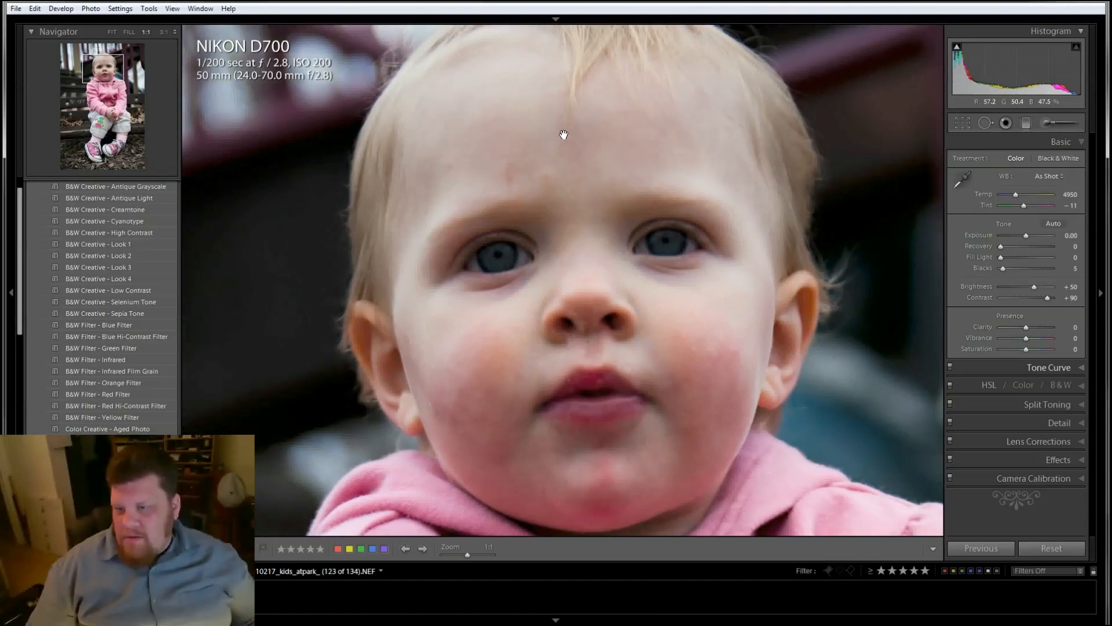
left_click(572, 291)
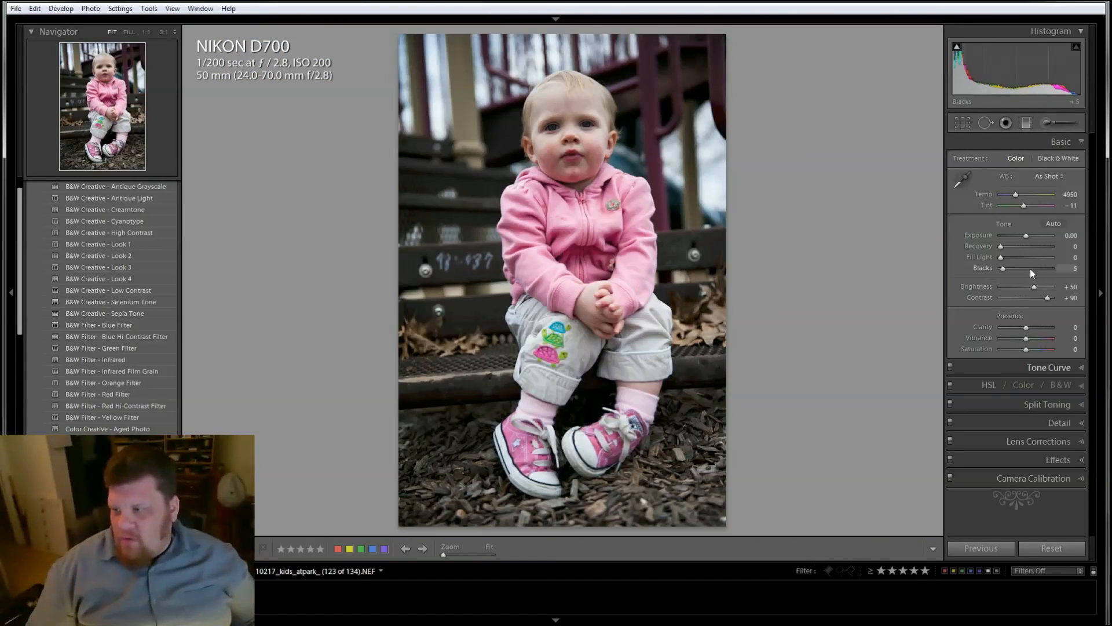
left_click_drag(1004, 269, 1037, 263)
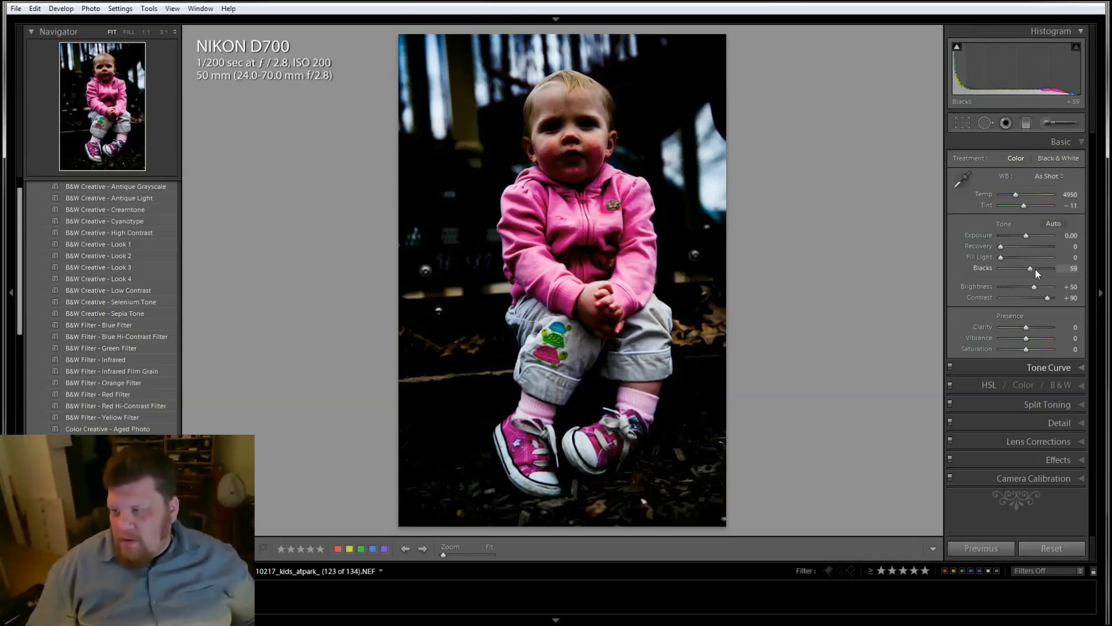
double_click(979, 267)
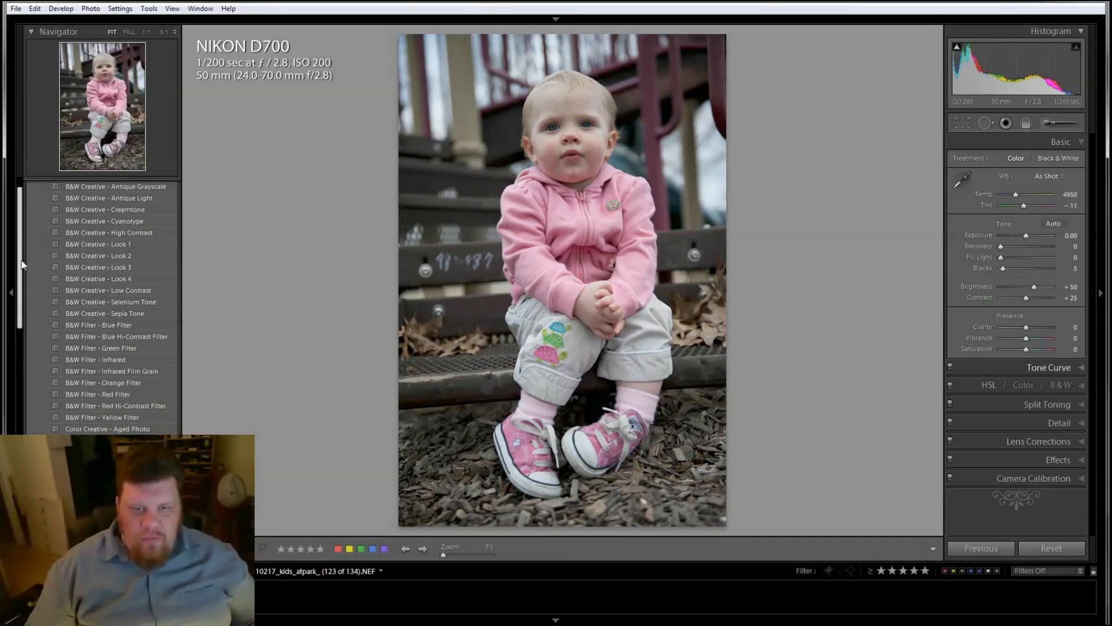
- Browse the Lightroom presets from the B&W Creative group through the Color Creative, Edge Effects, General and Grain groups
scroll(22, 265, "up", 2)
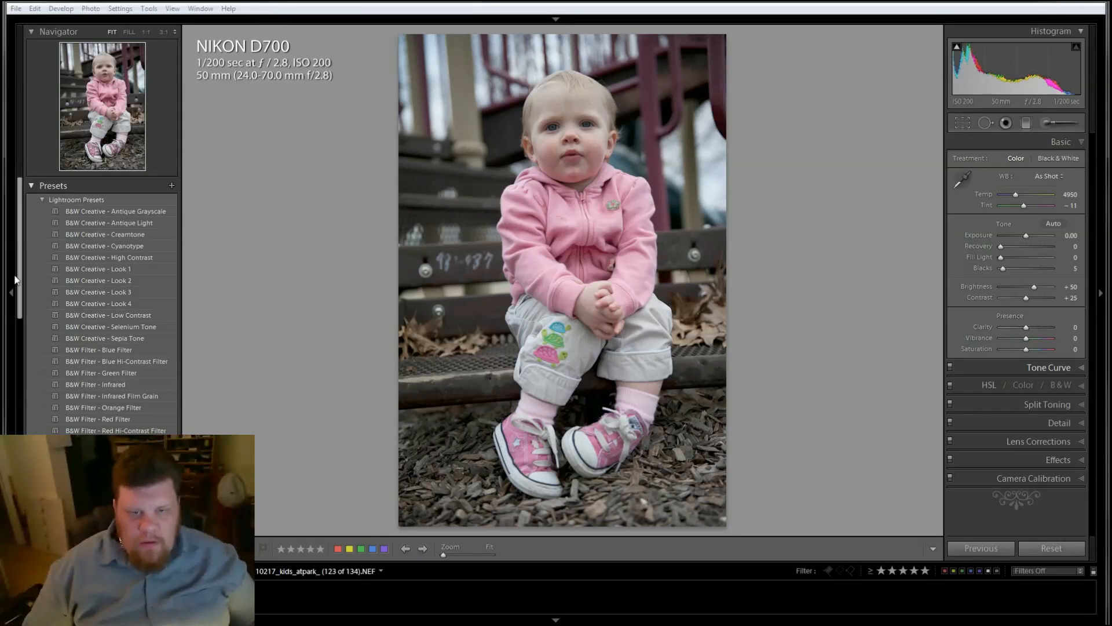
scroll(26, 322, "down", 4)
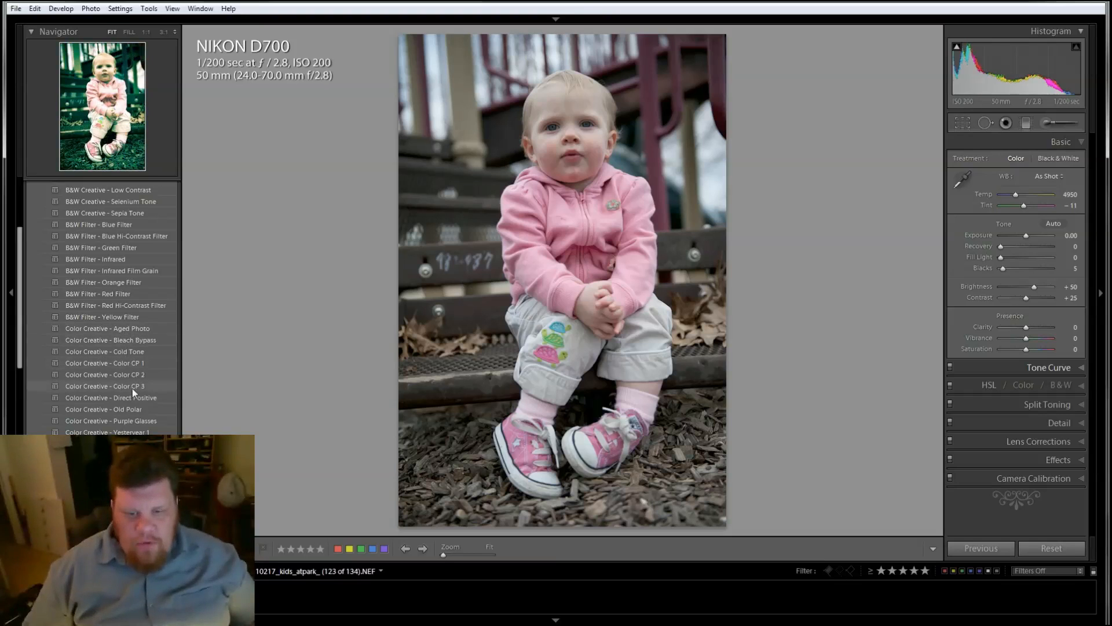
scroll(23, 298, "down", 3)
scroll(23, 299, "down", 1)
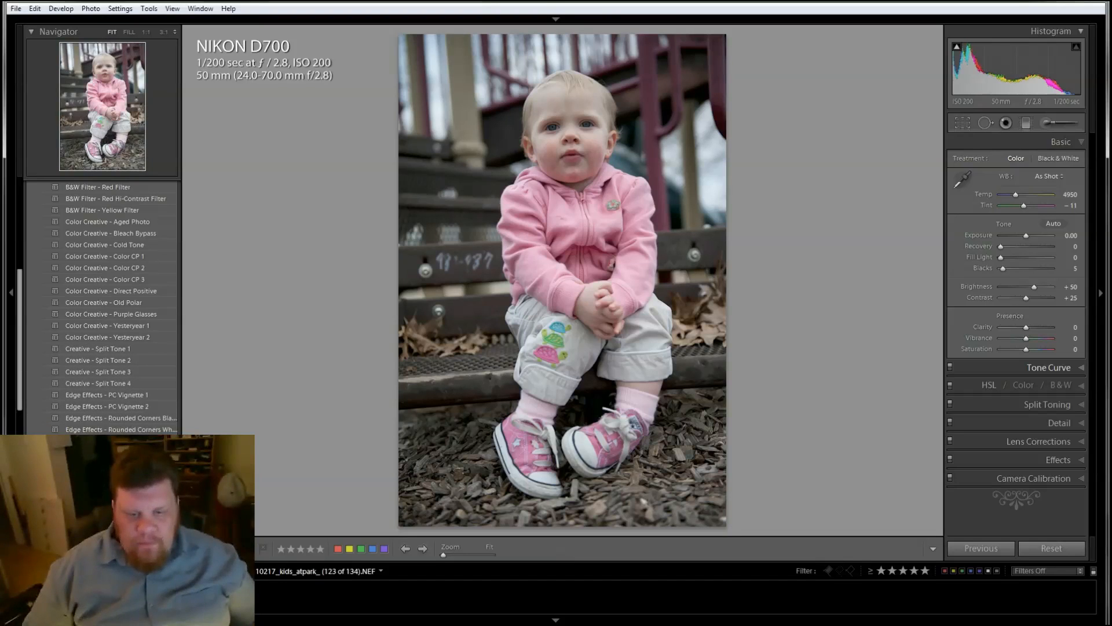
scroll(101, 307, "down", 2)
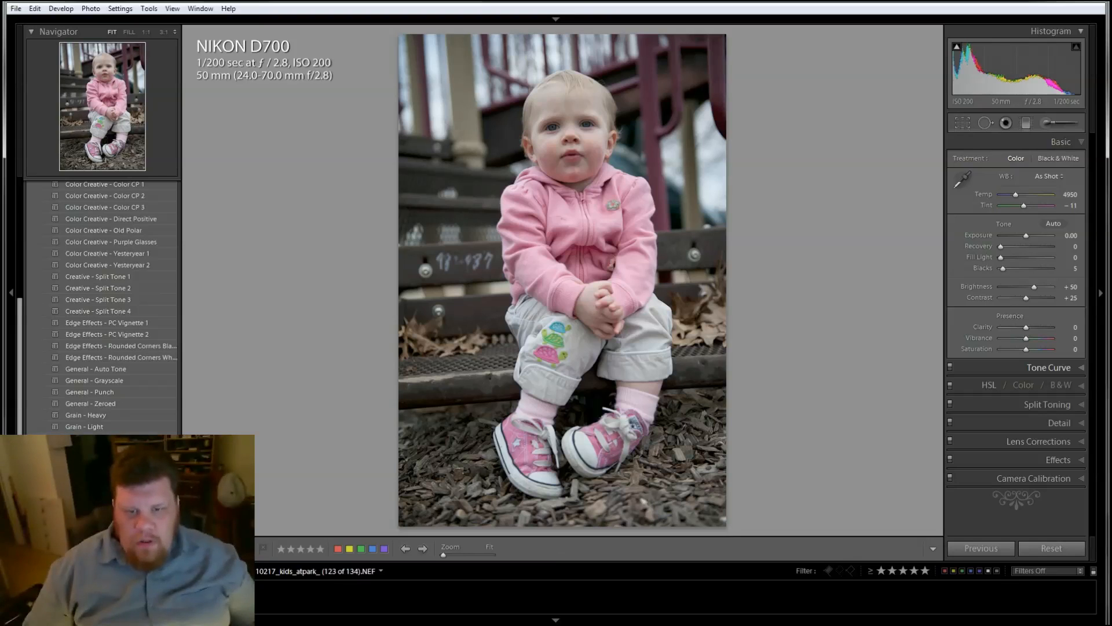
- Apply the B&W Creative - Creamtone preset from the Lightroom Presets to the unedited colour photo
scroll(148, 355, "up", 6)
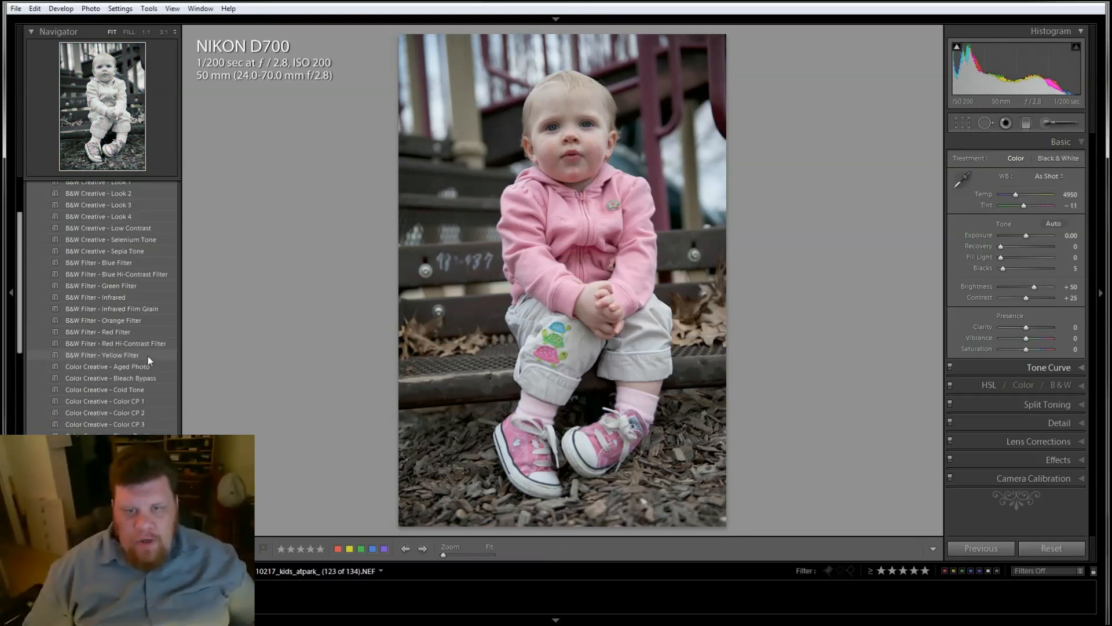
scroll(148, 355, "up", 3)
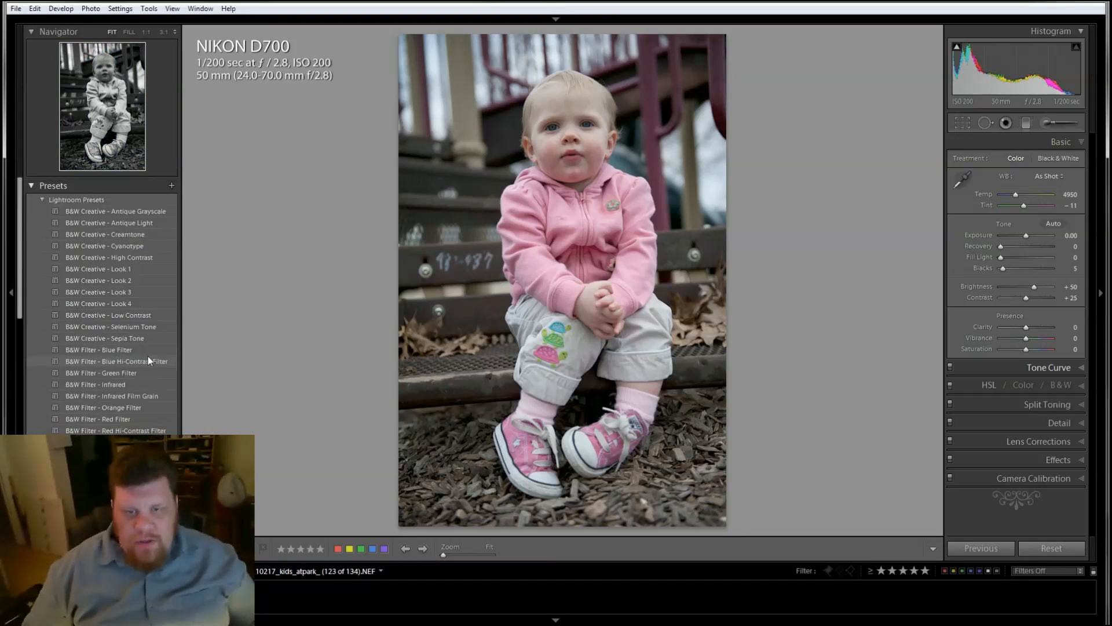
left_click(158, 234)
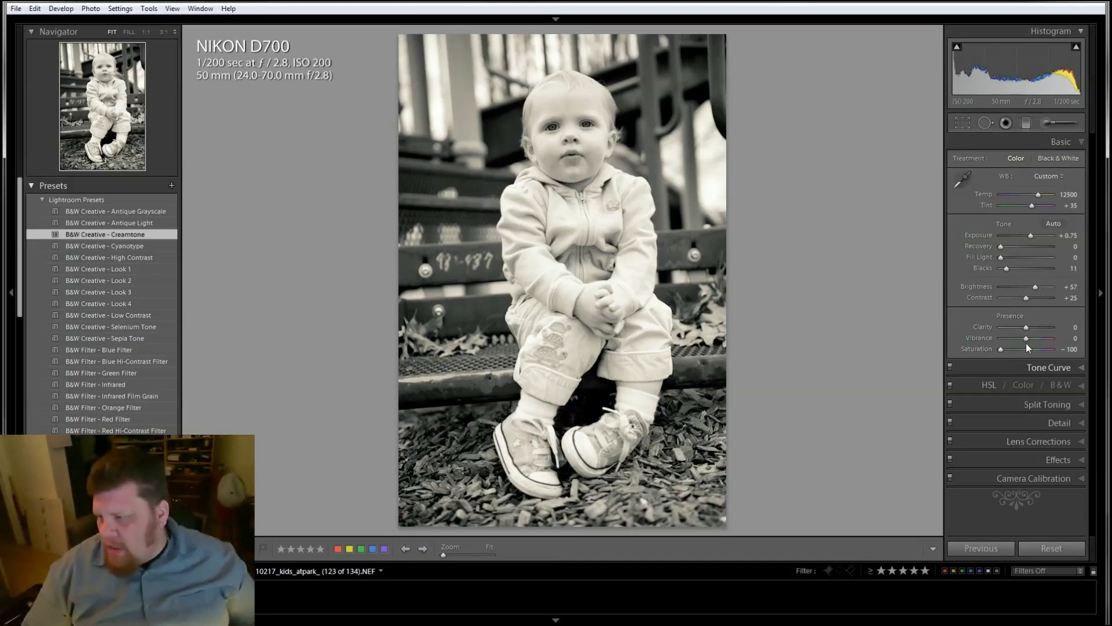
- Set clarity to -6 and blacks to 16, checking the softening on the child's face up close
left_click_drag(1026, 325, 1024, 326)
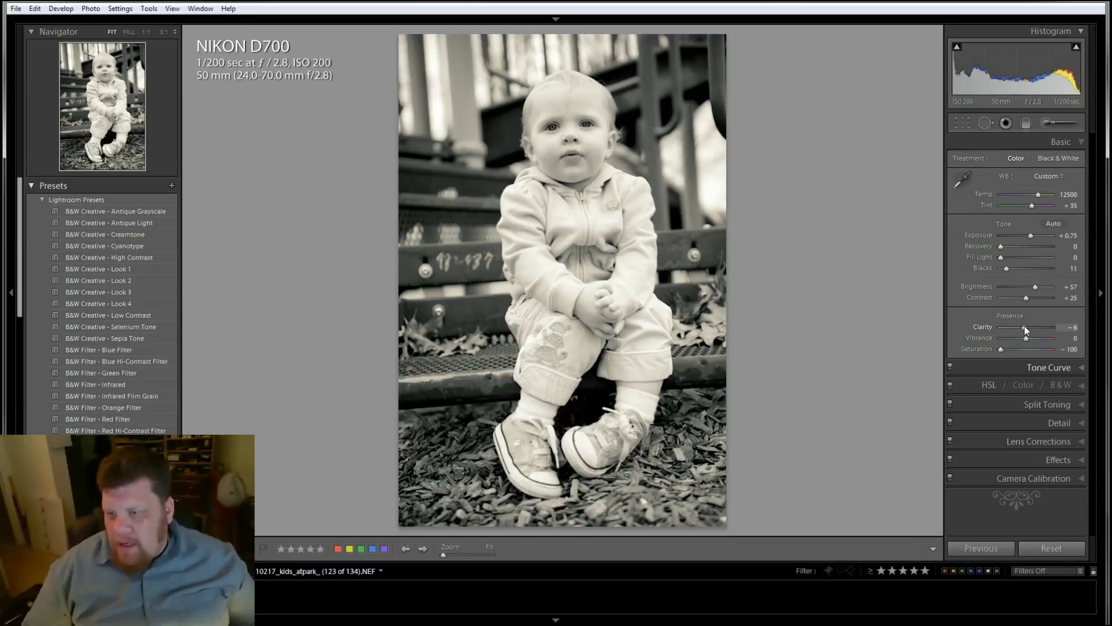
left_click(628, 109)
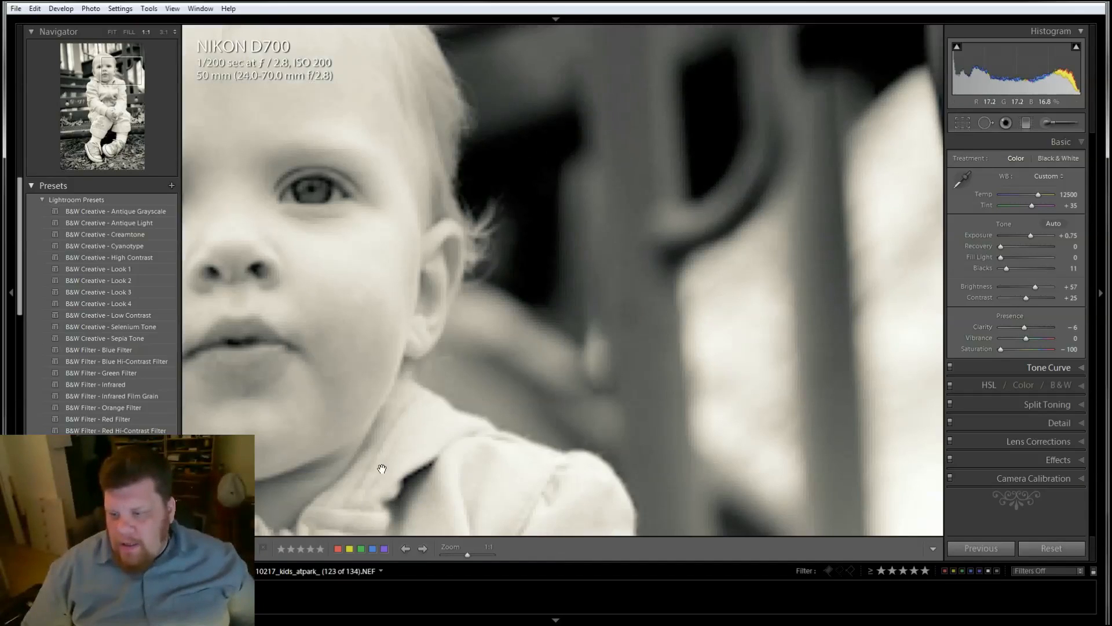
left_click_drag(417, 393, 773, 340)
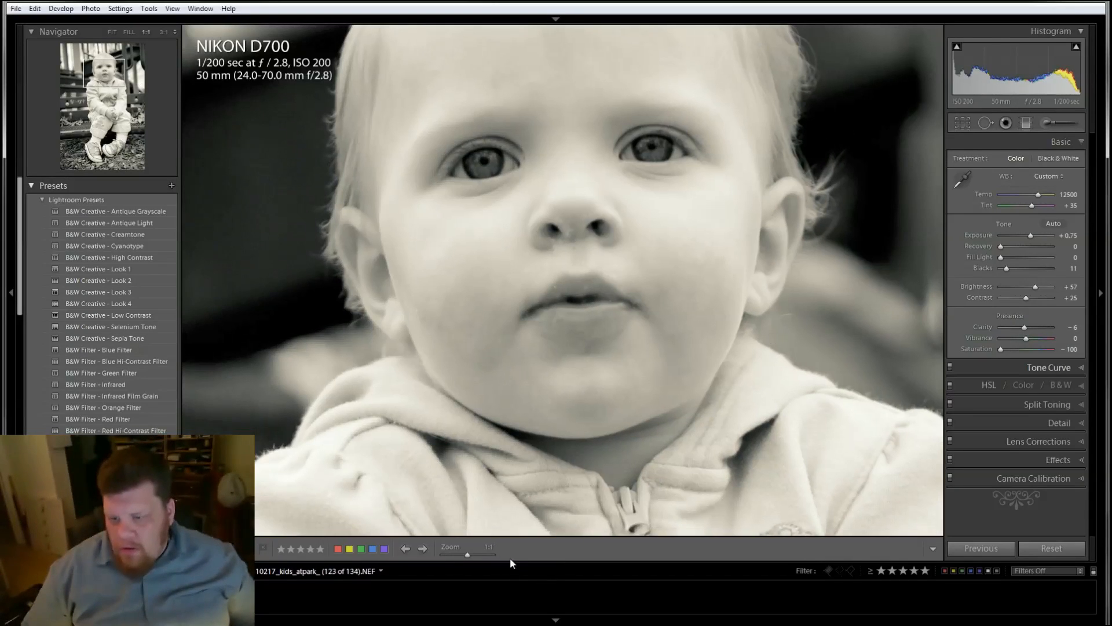
left_click_drag(467, 556, 463, 554)
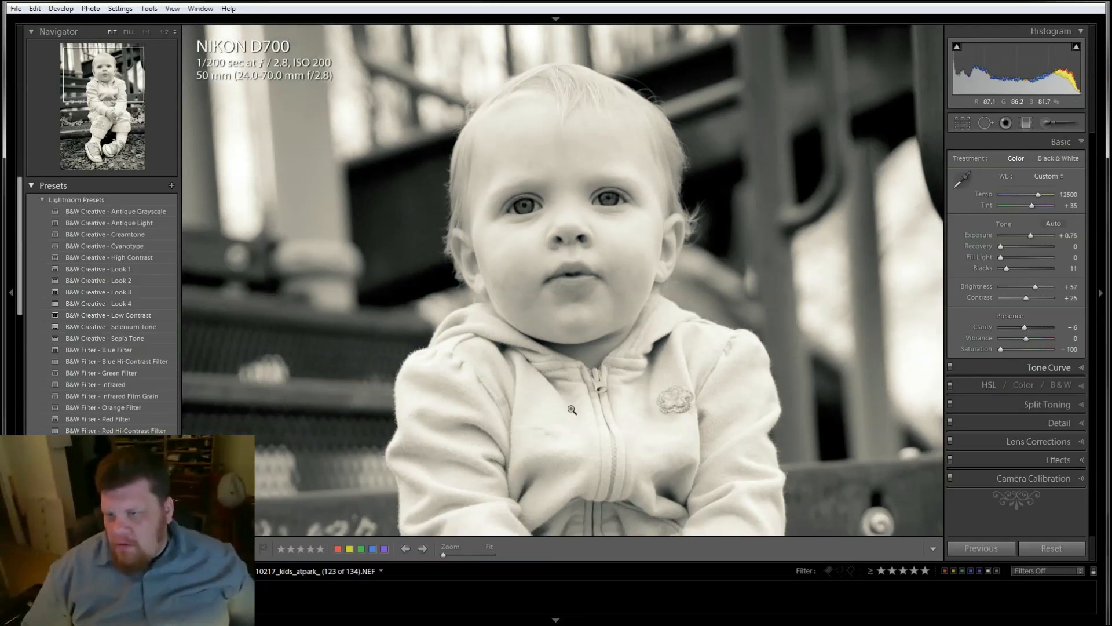
left_click(571, 409)
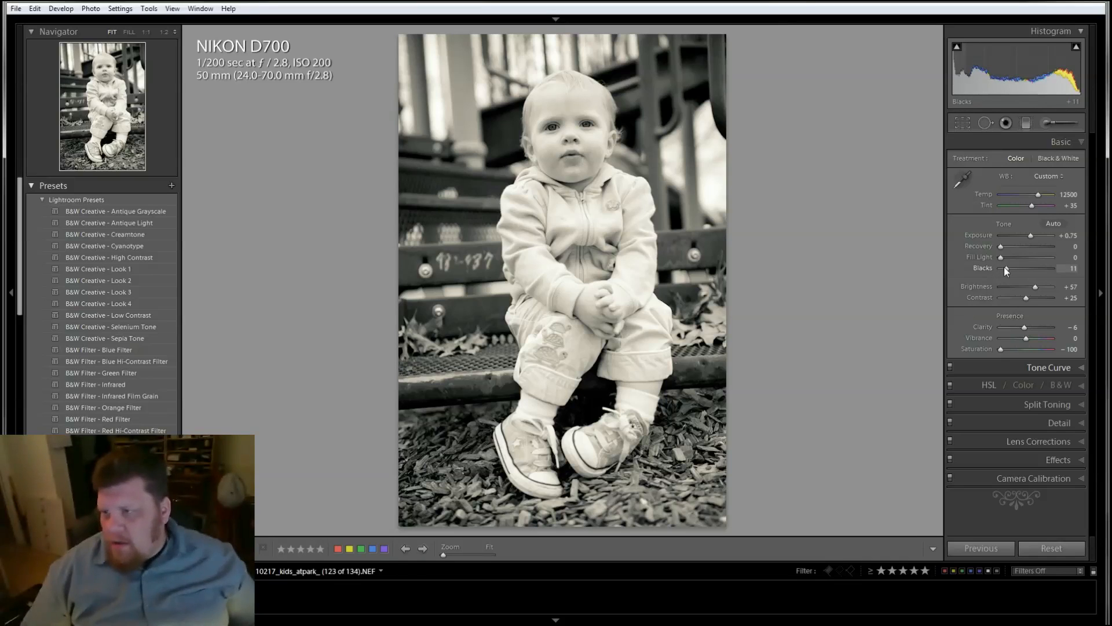
left_click_drag(1005, 268, 1009, 268)
- Brush over both of the child's eyes with the Dodge (Lighten) effect at exposure 0.23 and density 46
left_click(589, 120)
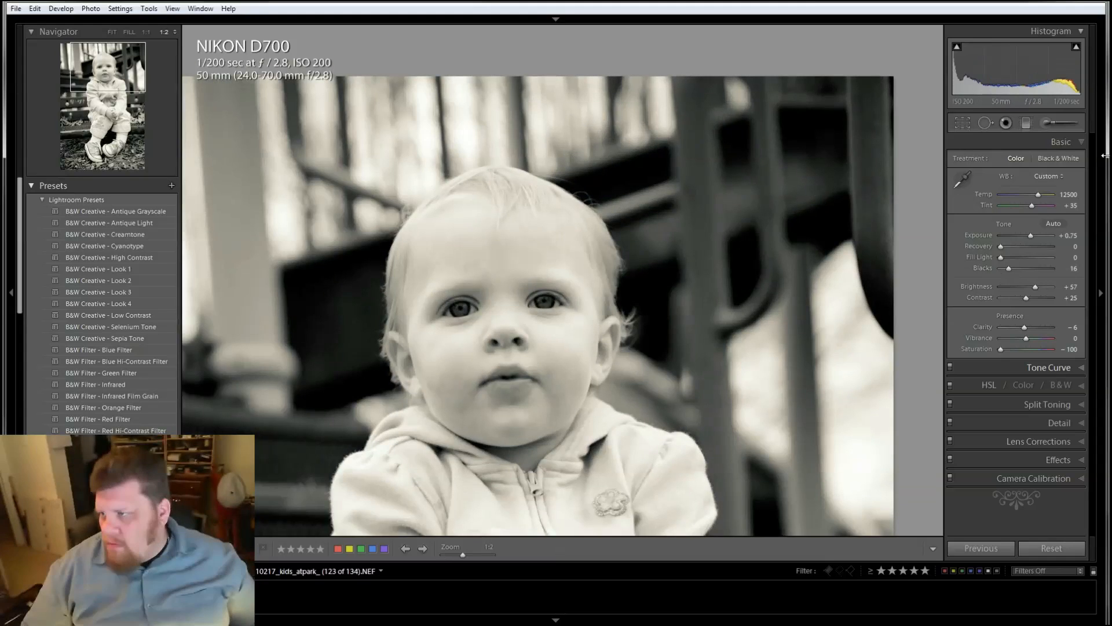
left_click(1050, 122)
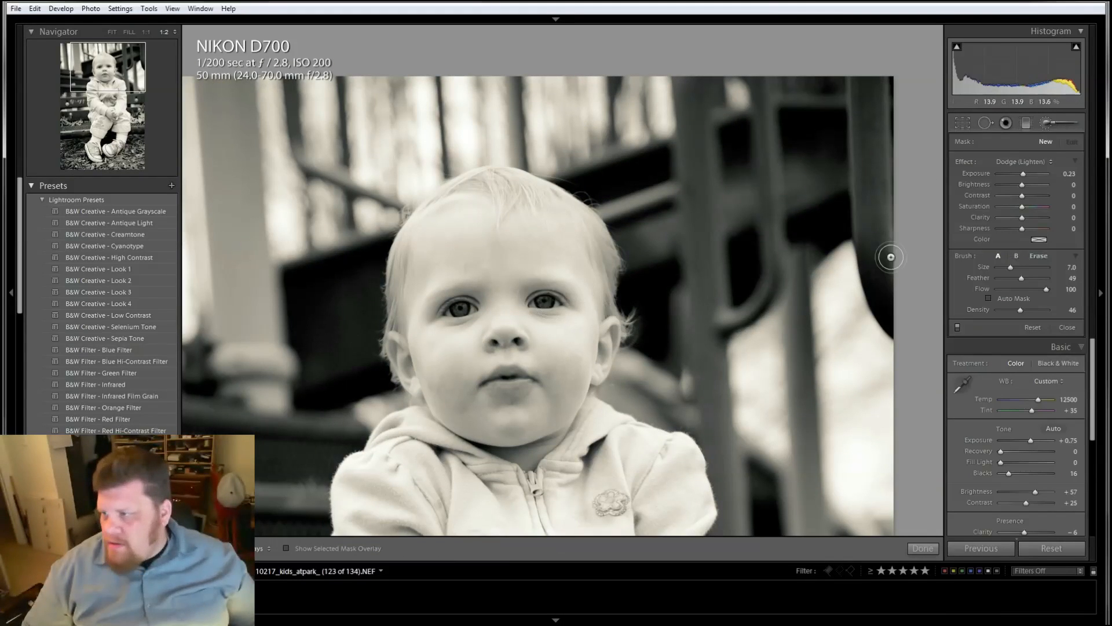
key("h")
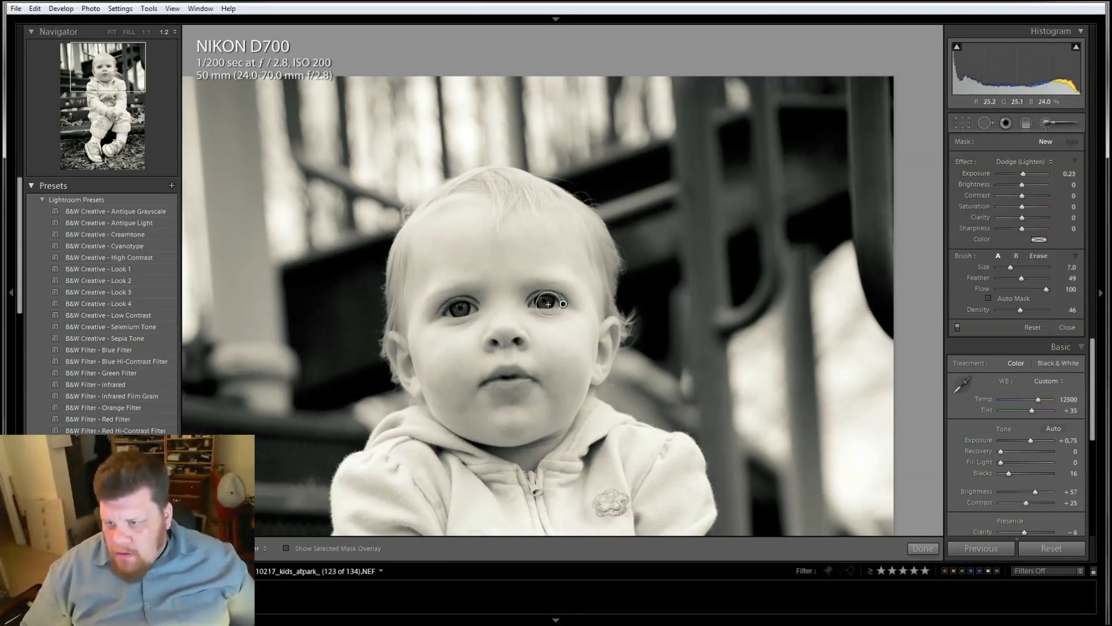
left_click_drag(563, 304, 548, 301)
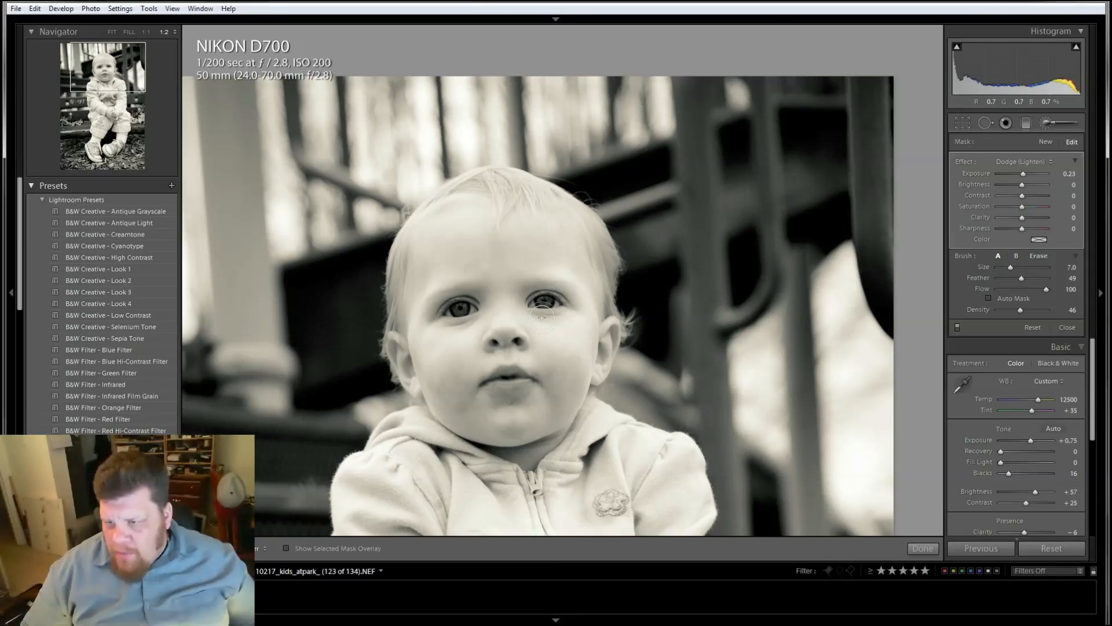
left_click_drag(451, 312, 458, 308)
key("h")
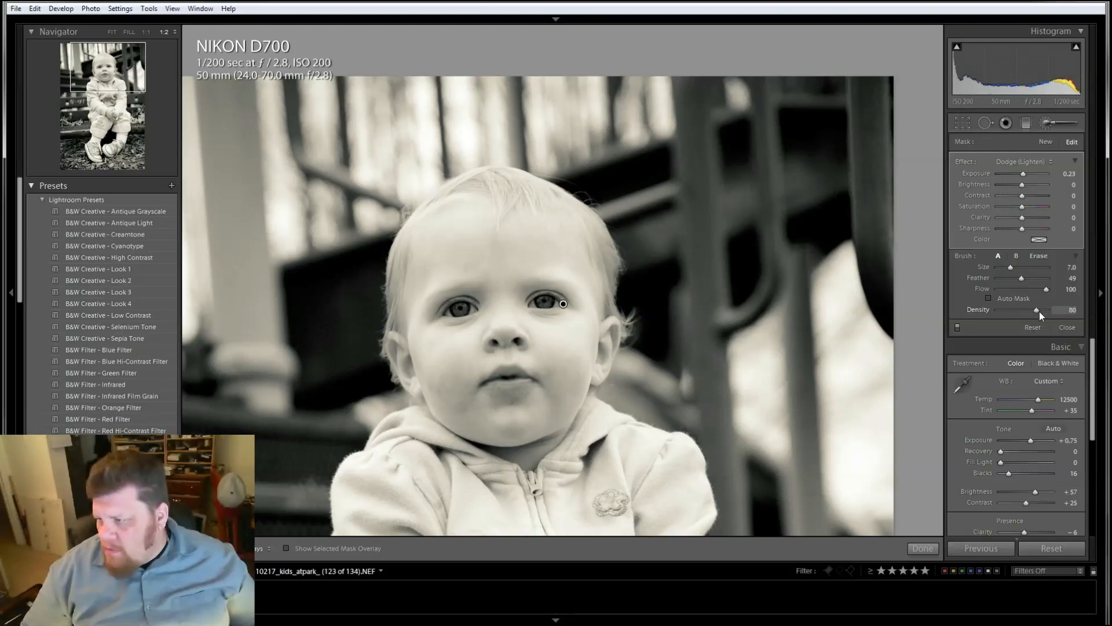
- Set the brush density to 70, try the eye adjustment at exposure -0.24, and undo the last brush change
left_click_drag(1039, 311, 1034, 311)
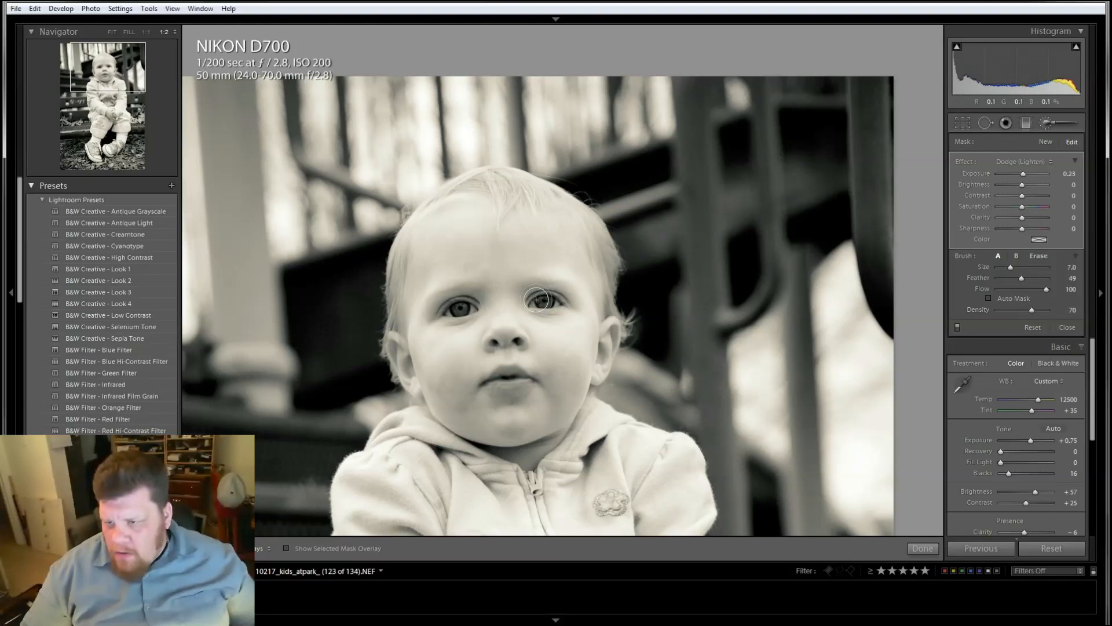
key("h")
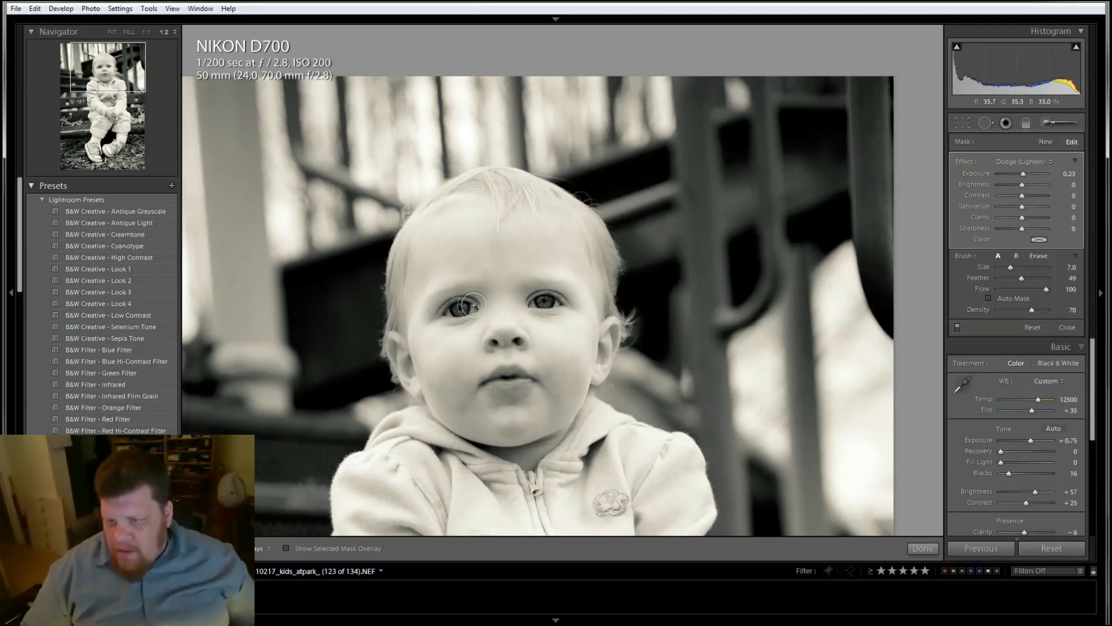
key("h")
left_click_drag(563, 304, 549, 302)
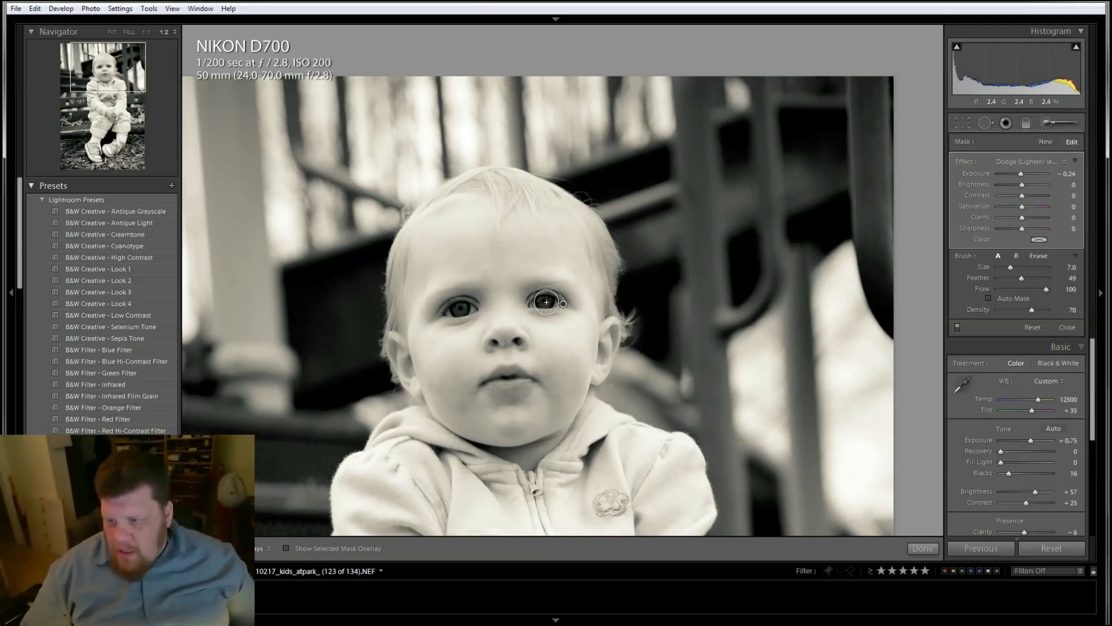
key("ctrl+z")
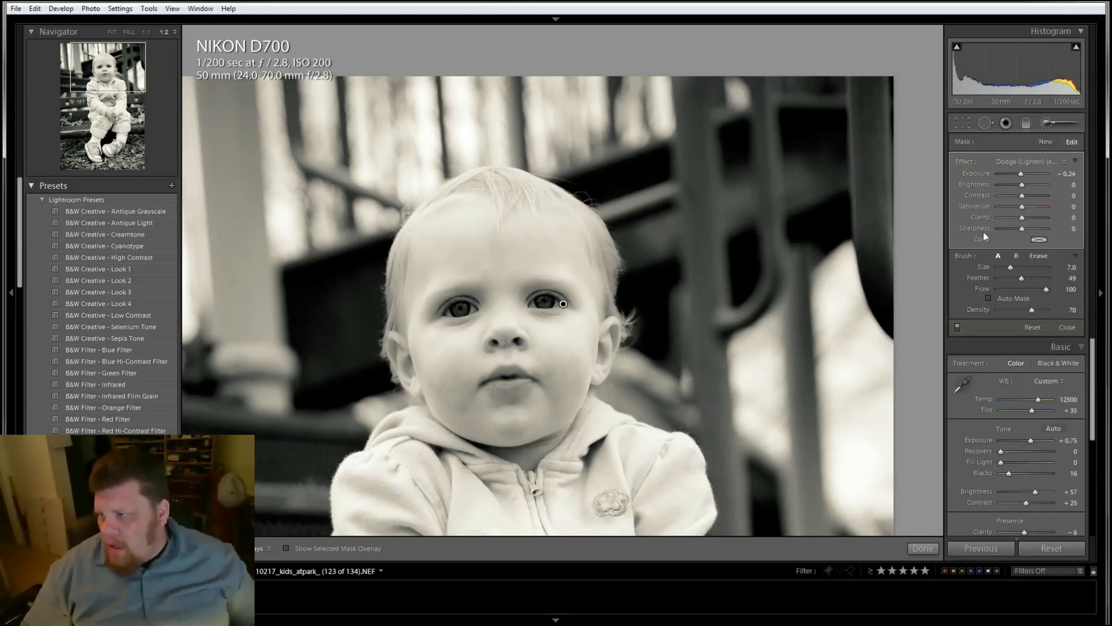
- Reset the brushing and lighten both eyes with a new Dodge adjustment at density 82 and exposure 0.39
left_click(1037, 309)
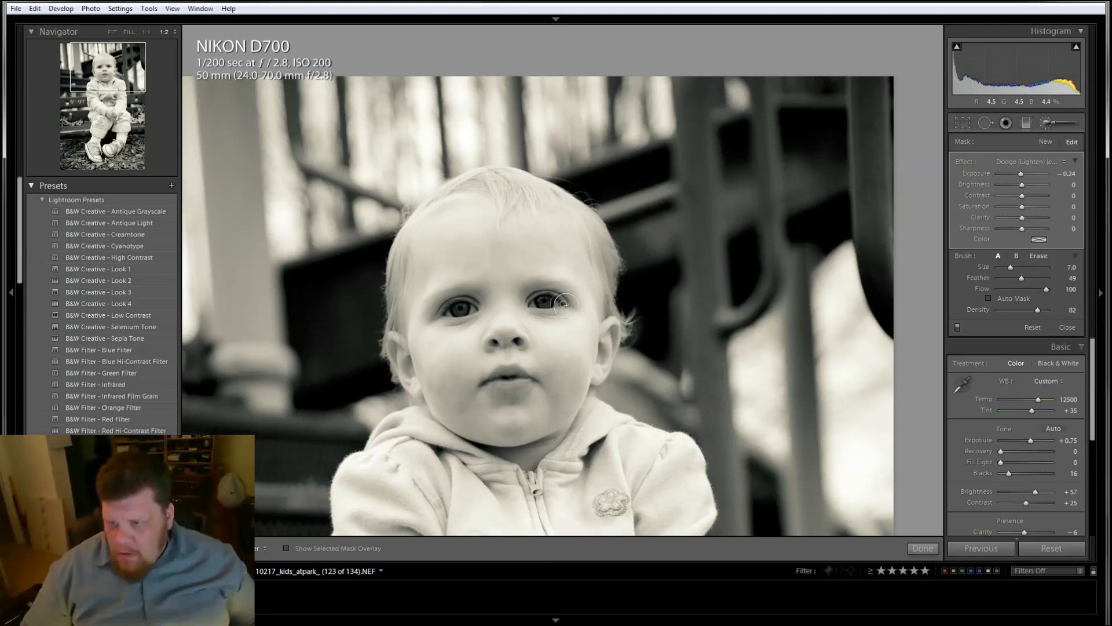
left_click(1033, 328)
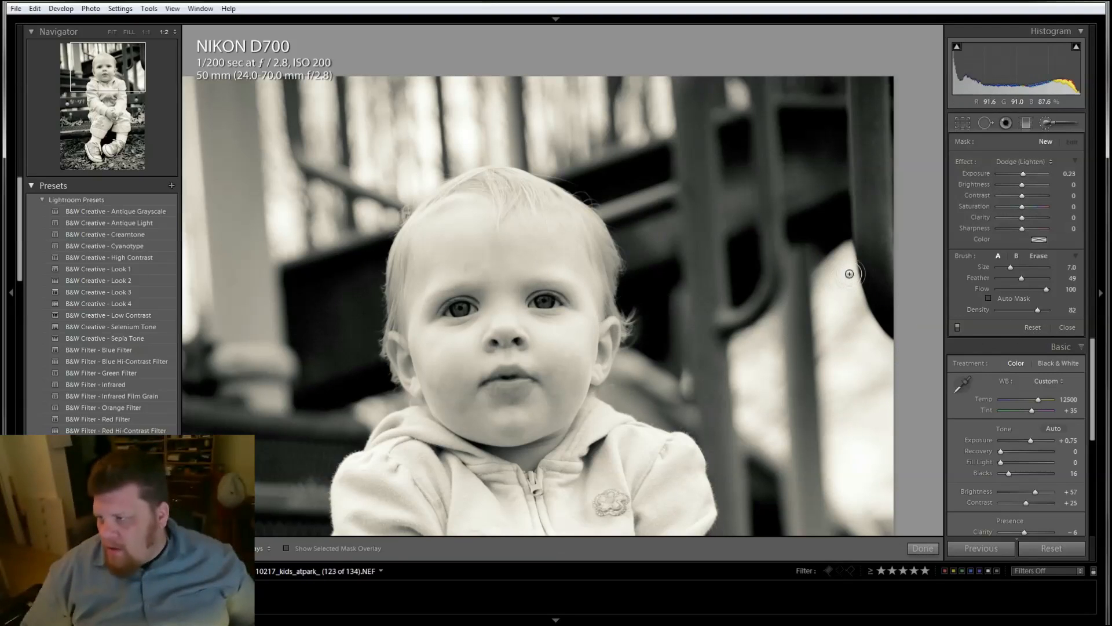
left_click_drag(540, 302, 563, 303)
left_click_drag(448, 309, 463, 308)
left_click_drag(552, 303, 541, 301)
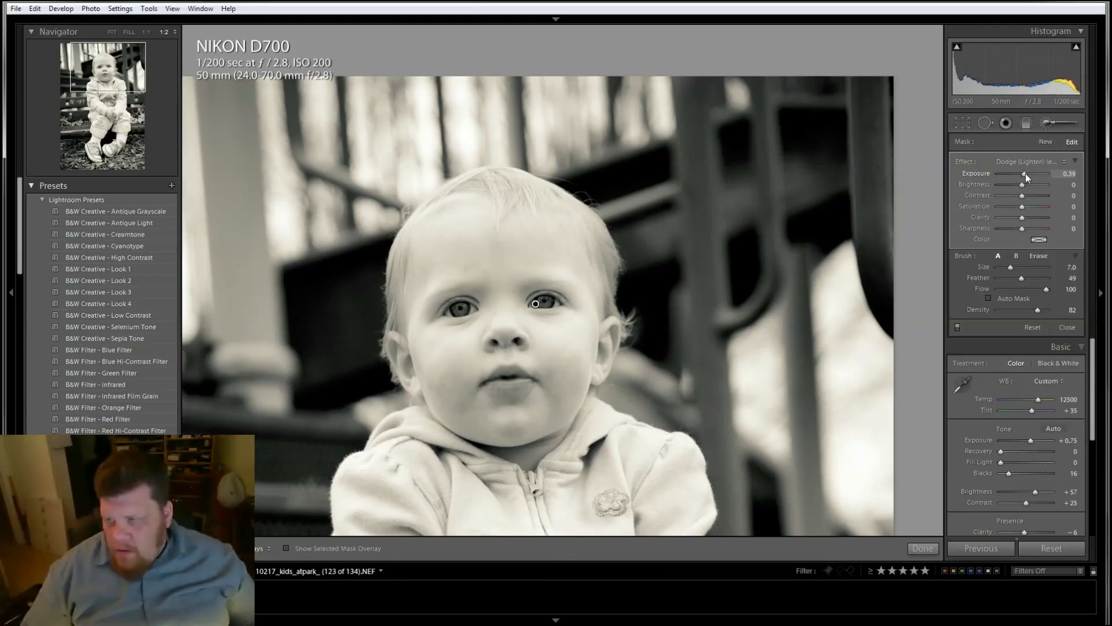
left_click(1045, 126)
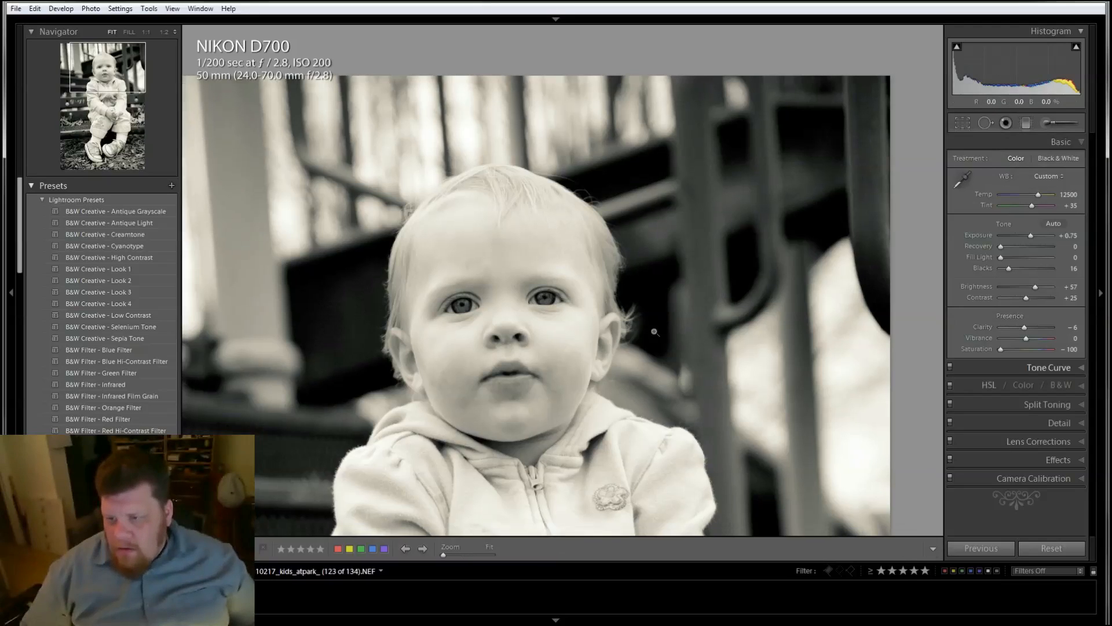
left_click(708, 325)
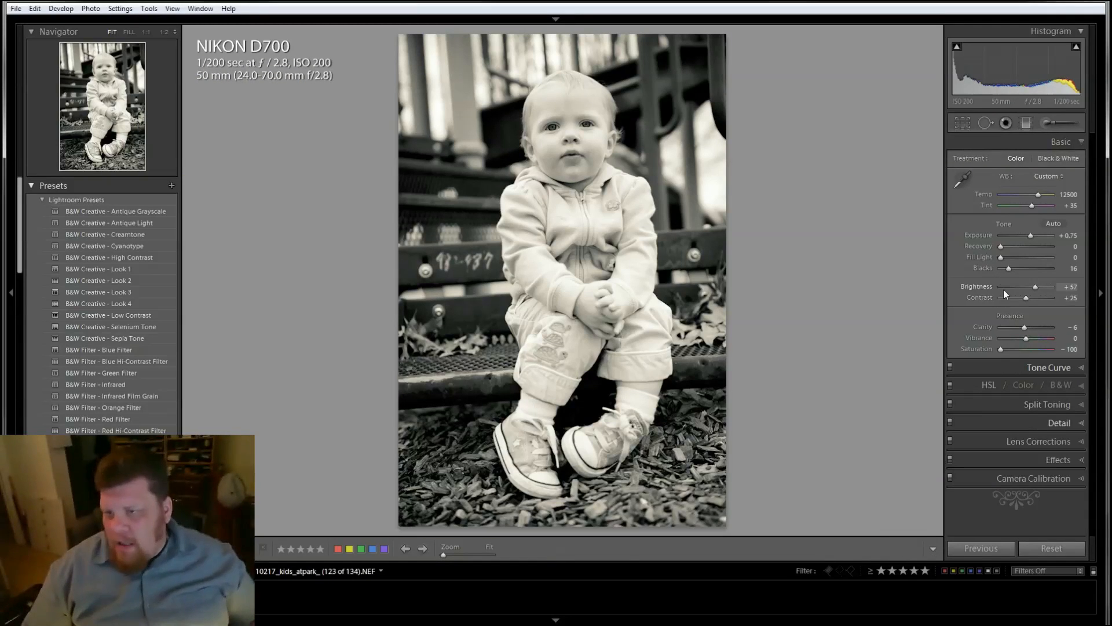
- Review the photo's edit history back to the Black Clipping state recorded before the eye brushing
scroll(109, 364, "down", 10)
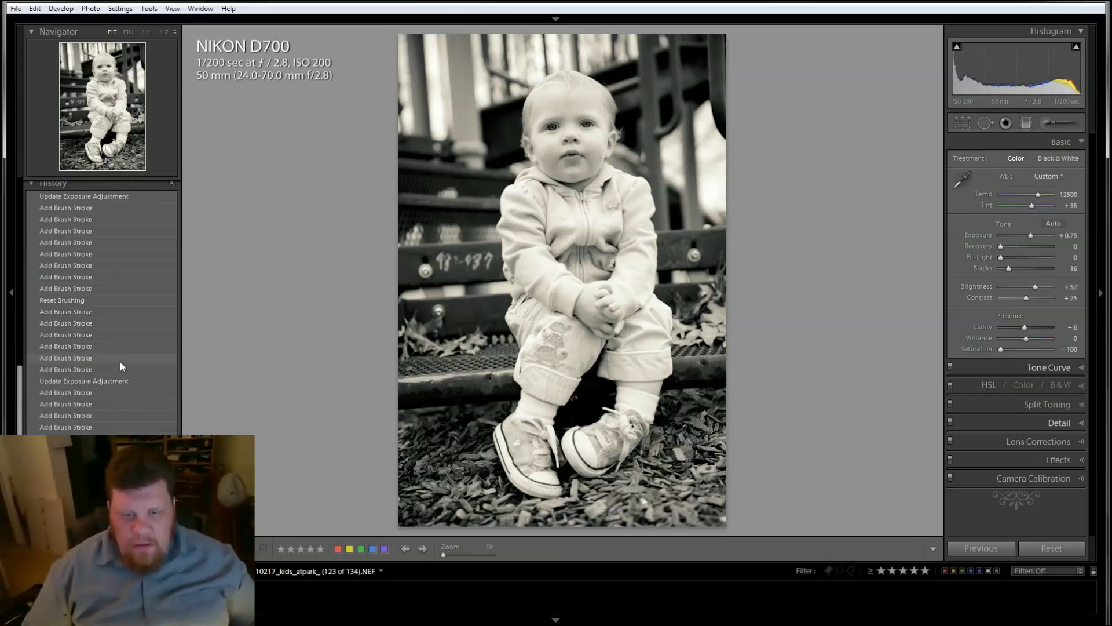
scroll(120, 361, "down", 10)
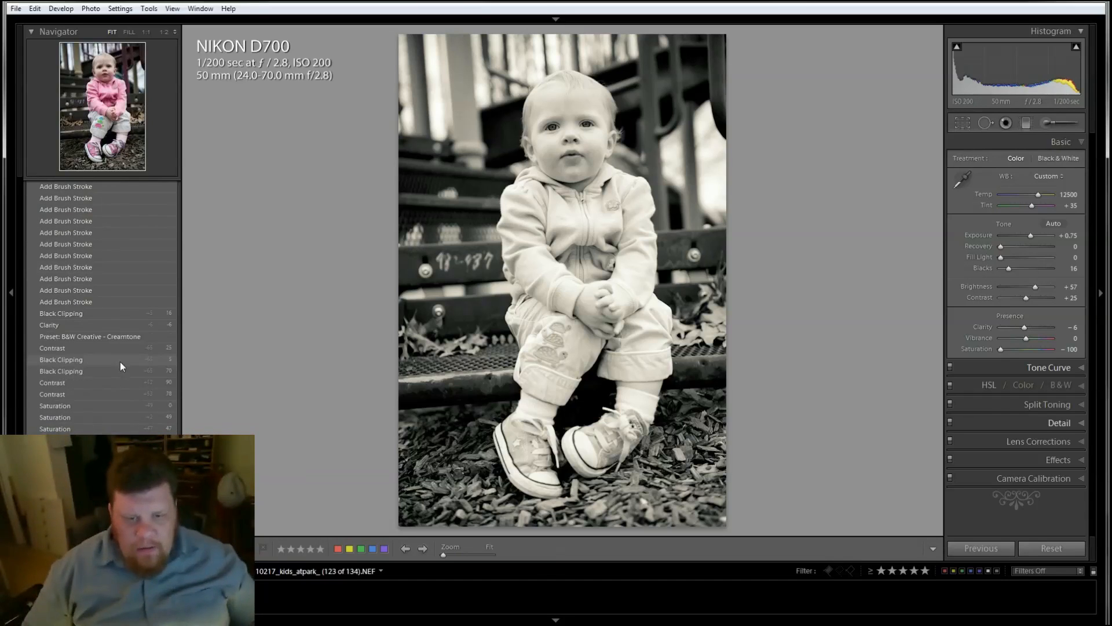
left_click(119, 312)
scroll(119, 311, "up", 10)
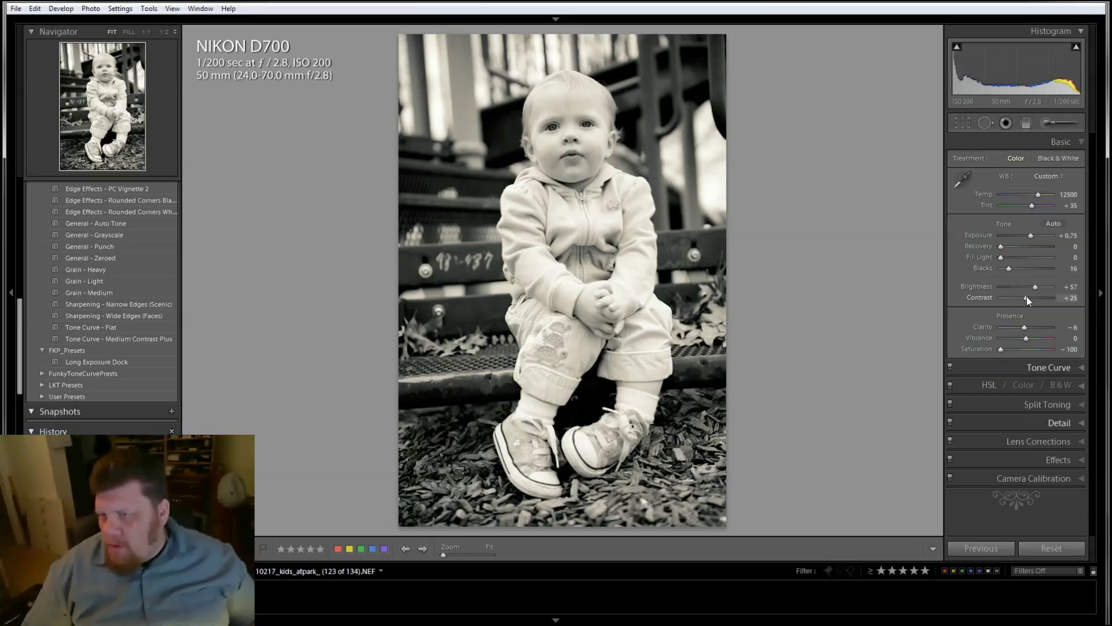
- Set contrast to +48, judging the effect on the child's face up close
mouse_move(1030, 297)
left_mouse_down()
mouse_move(1040, 297)
mouse_move(1020, 296)
mouse_move(1031, 298)
left_mouse_up()
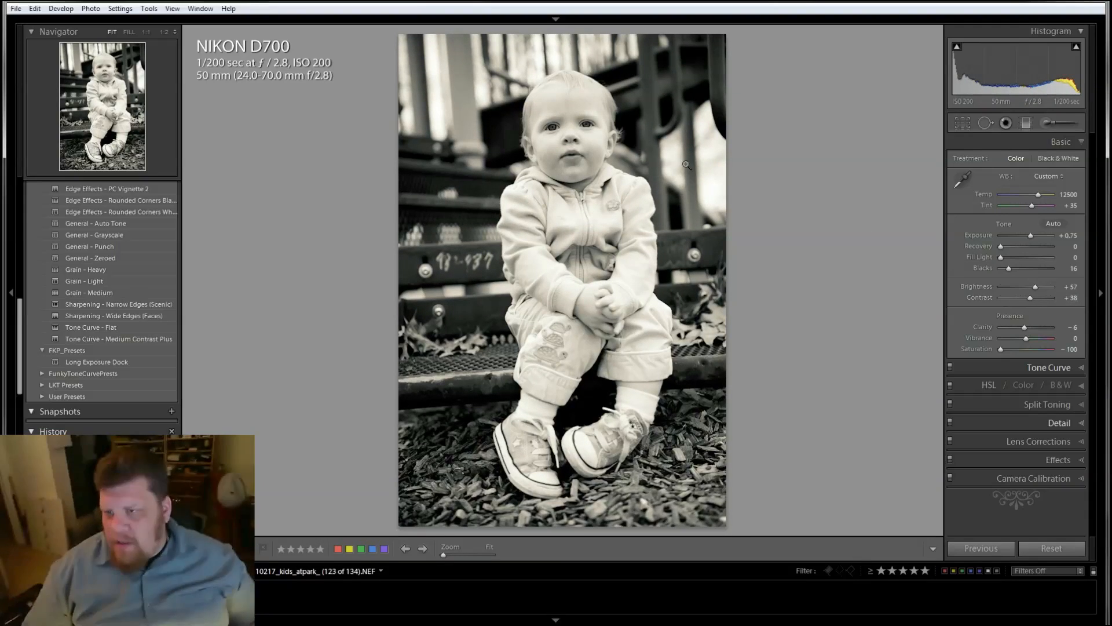
left_click(635, 144)
left_click_drag(480, 323, 800, 330)
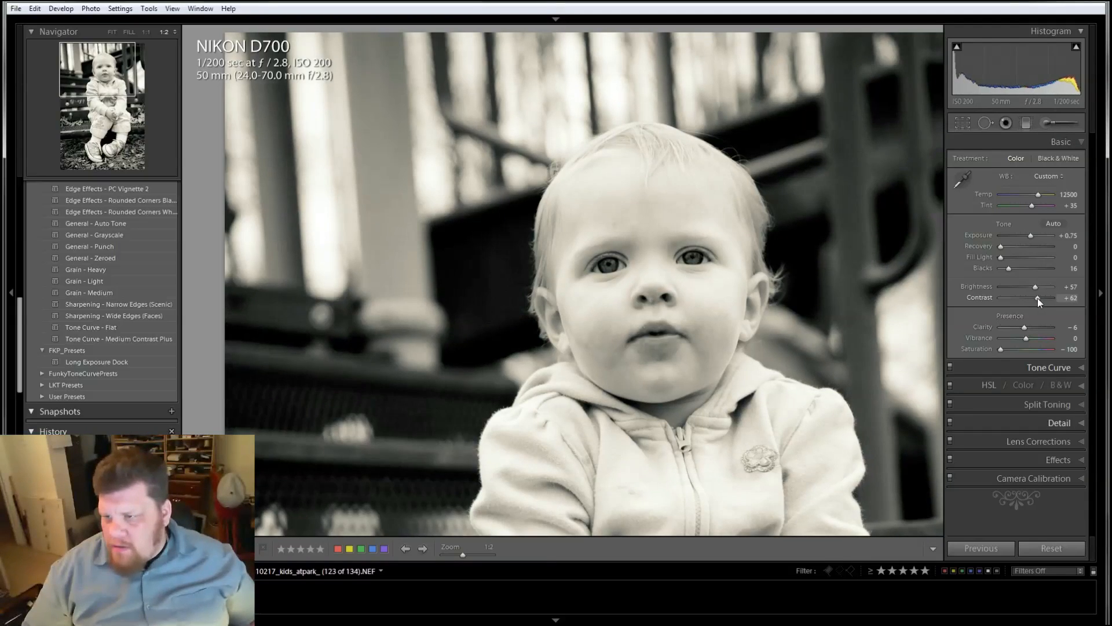
left_click_drag(1037, 298, 1034, 297)
left_click(760, 343)
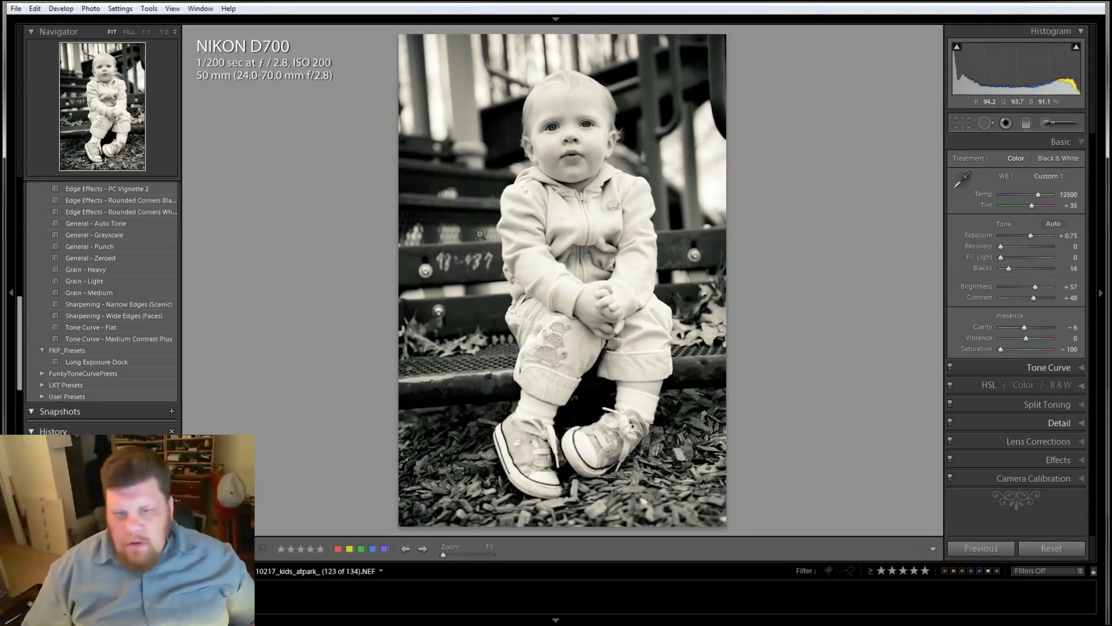
- Set temperature to 14331 and tint to +71, and lower the orange saturation in HSL to about -45
scroll(104, 261, "up", 10)
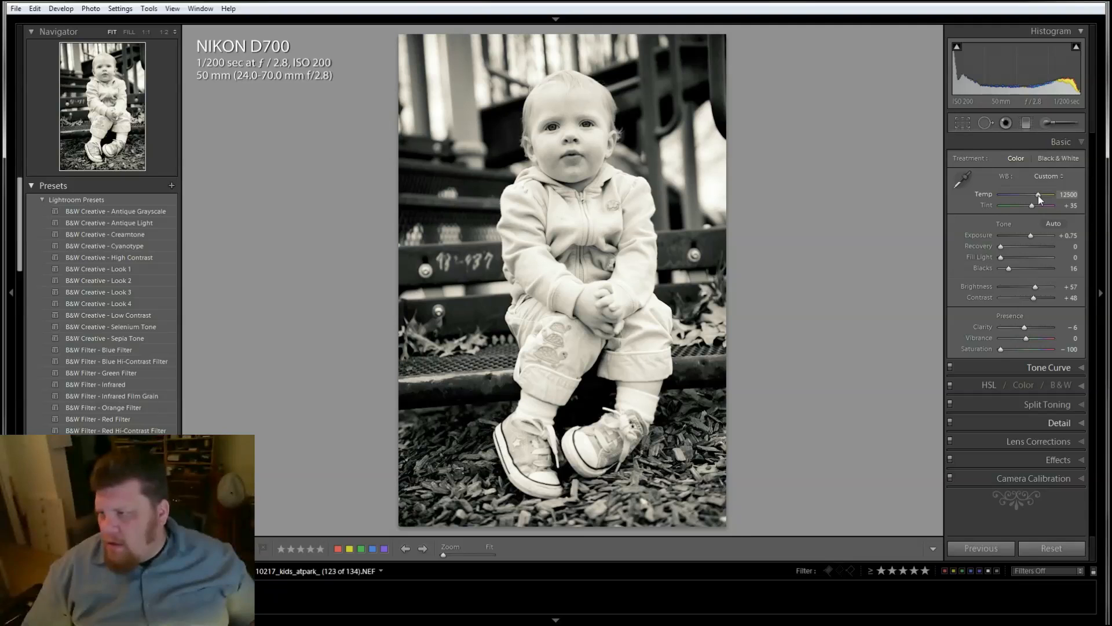
mouse_move(1038, 196)
left_mouse_down()
mouse_move(1053, 199)
mouse_move(1007, 196)
mouse_move(1058, 206)
mouse_move(1037, 207)
left_mouse_up()
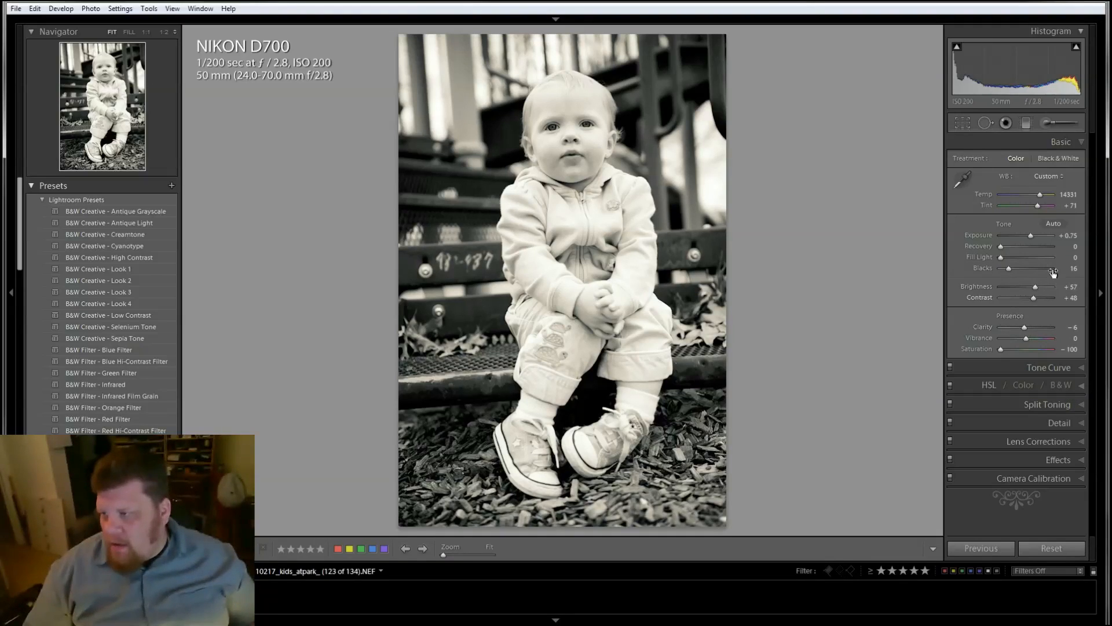
left_click(1082, 384)
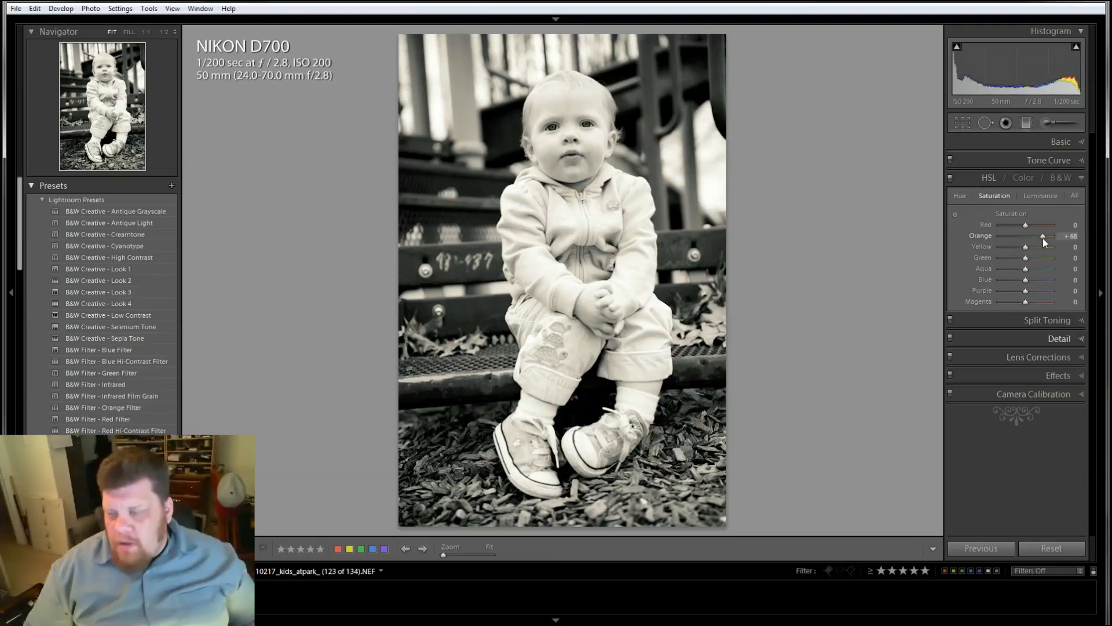
left_click_drag(1042, 238, 1014, 238)
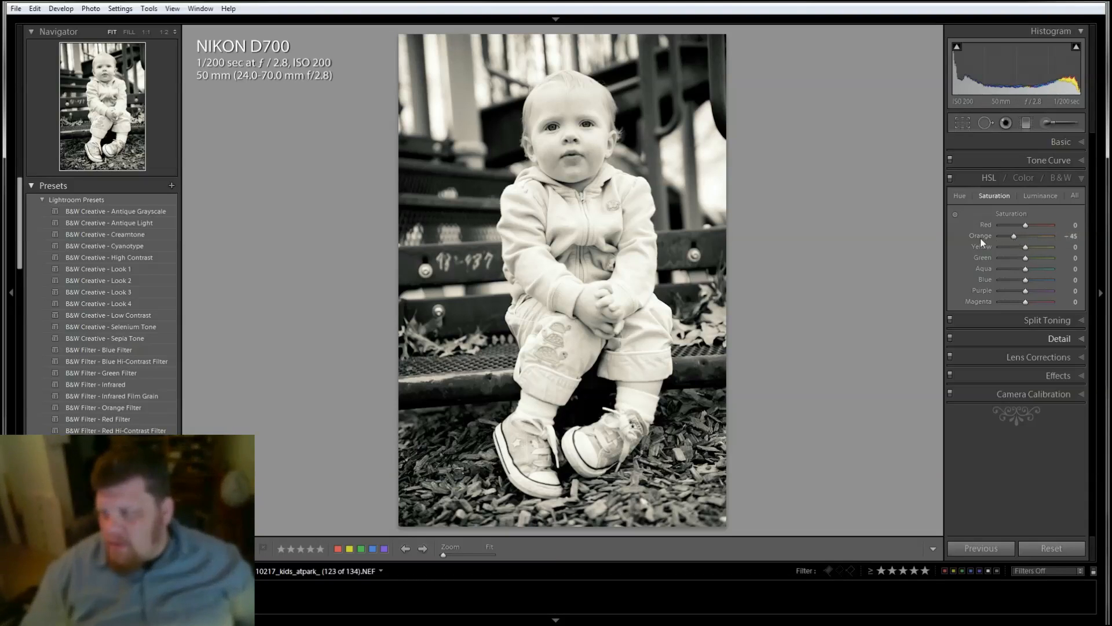
left_click(1078, 182)
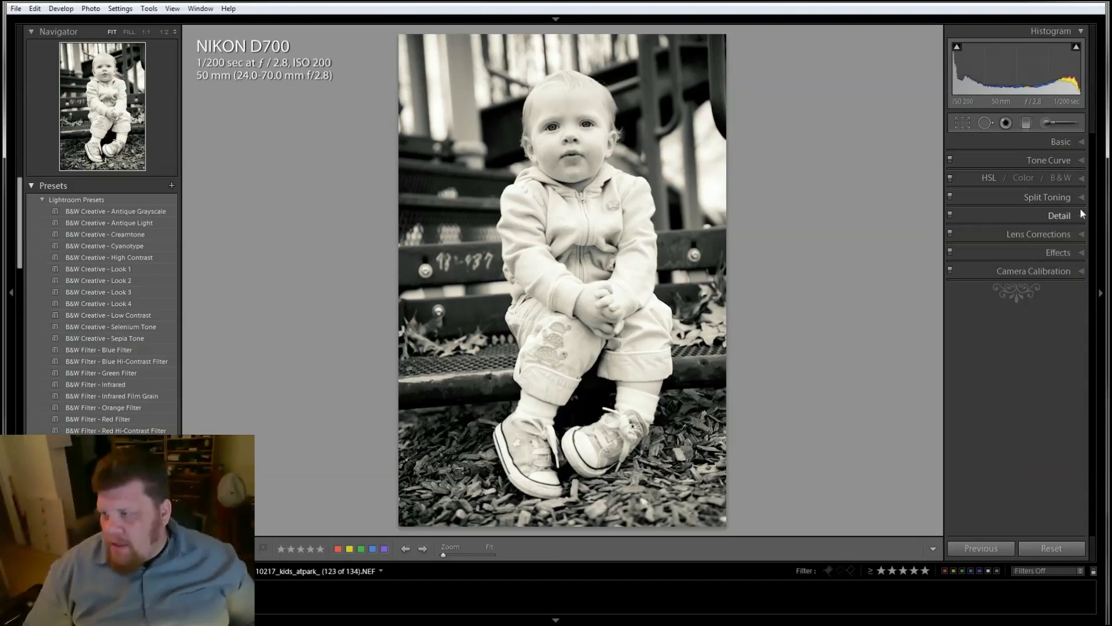
- Examine the sharpening and noise reduction settings alongside the child's face up close, and the manual lens correction settings
right_click(1080, 200)
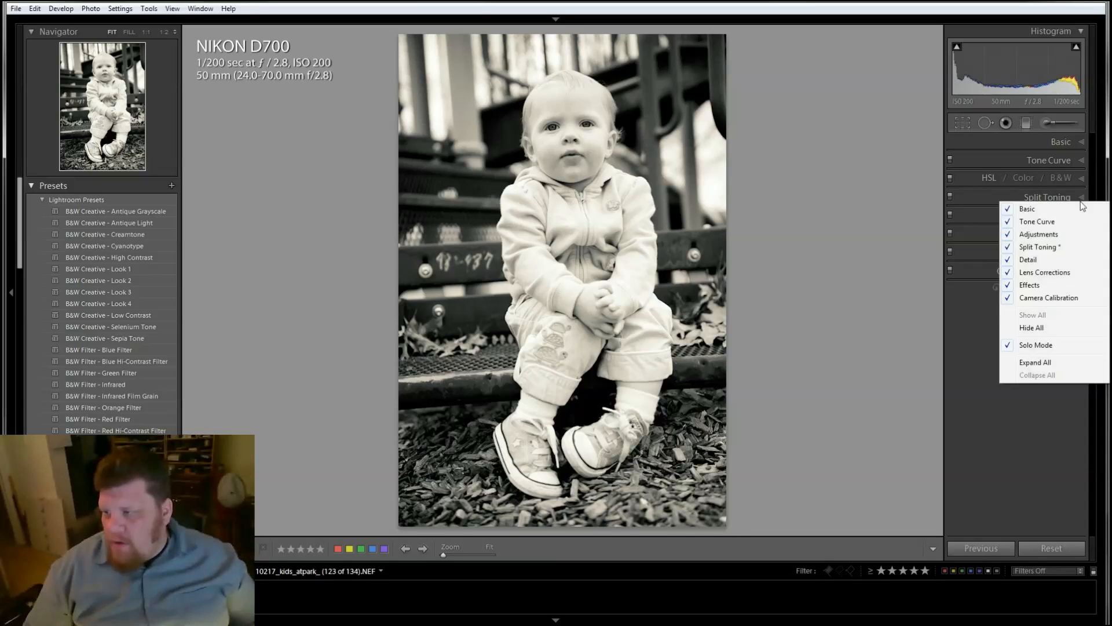
key("Escape")
left_click(1082, 218)
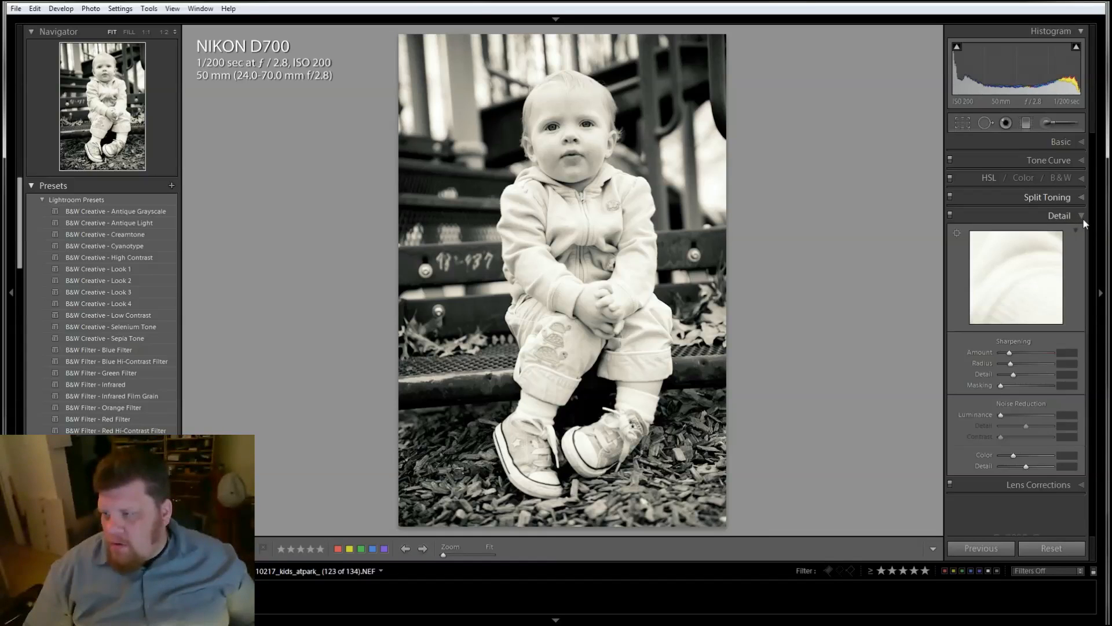
left_click(576, 132)
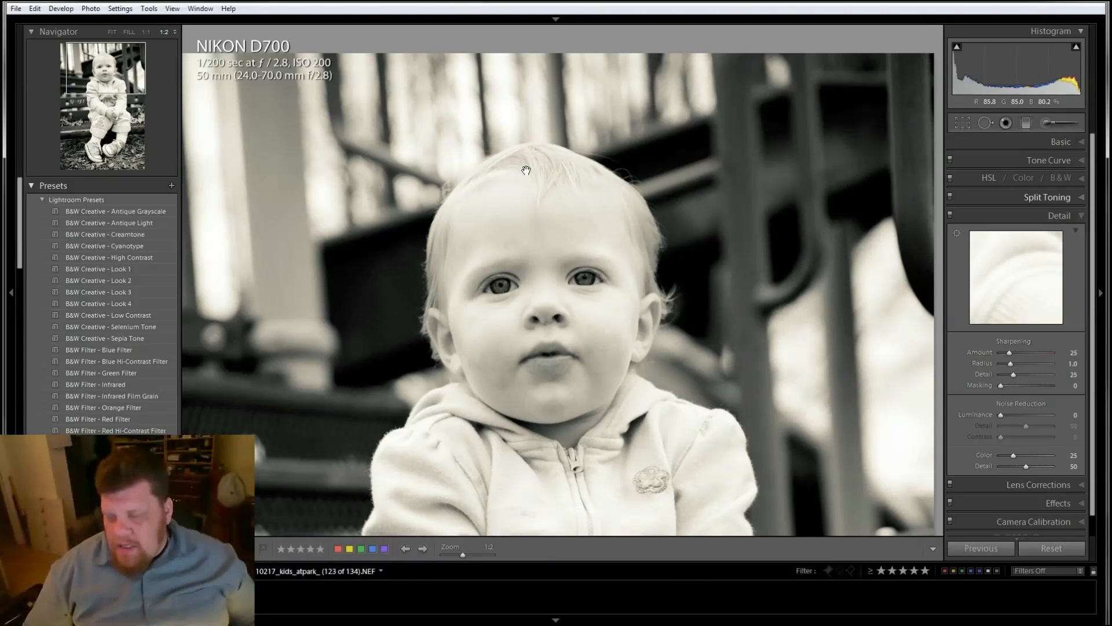
left_click_drag(556, 339, 624, 252)
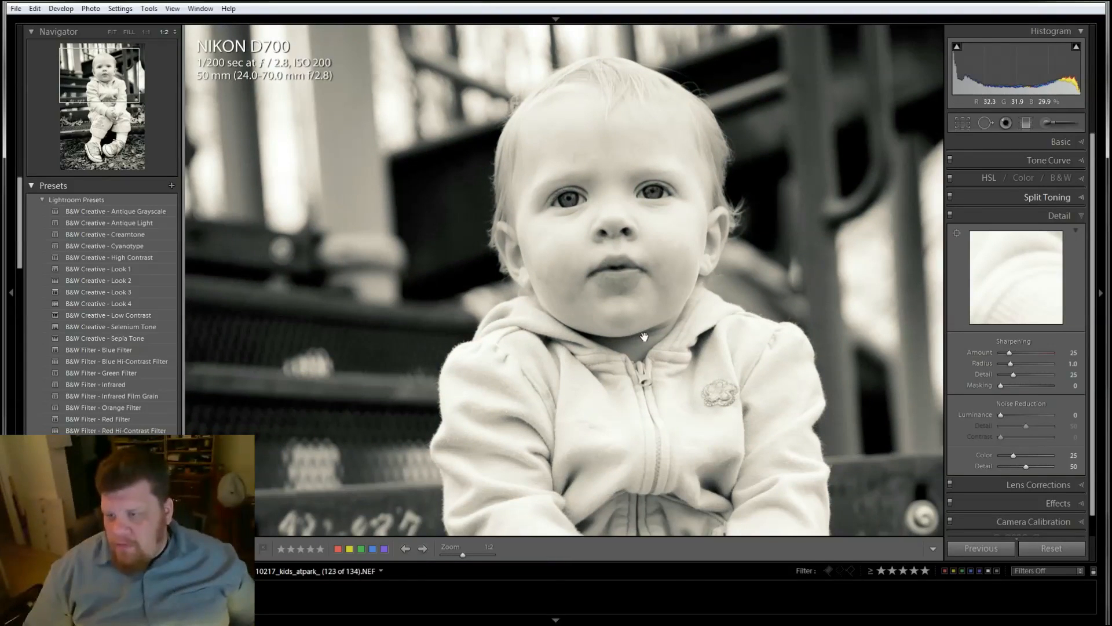
left_click(738, 350)
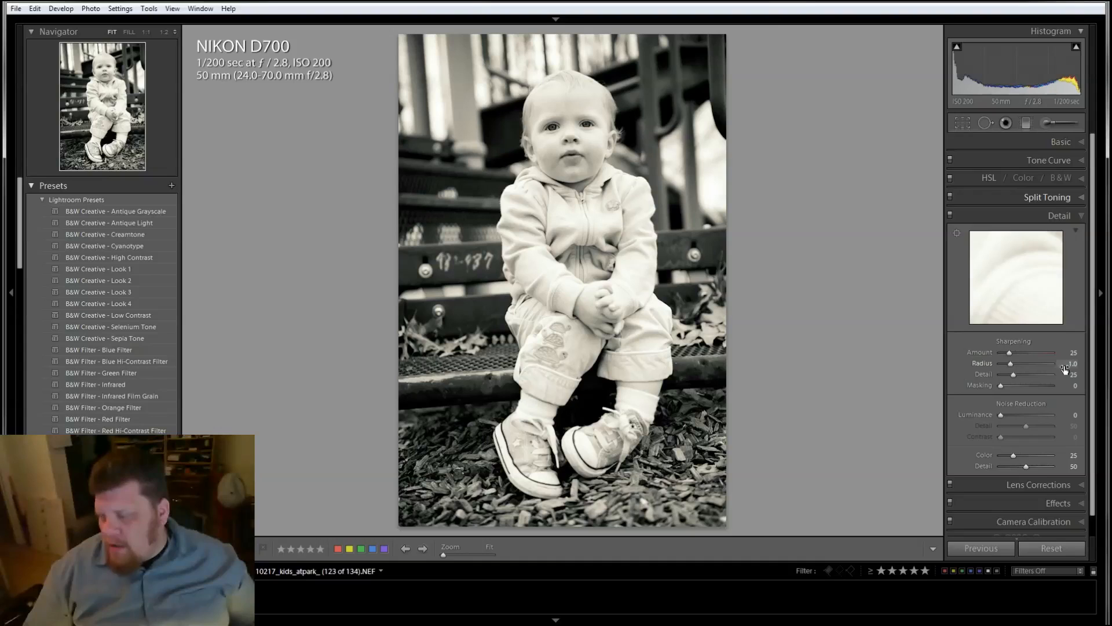
left_click(1079, 212)
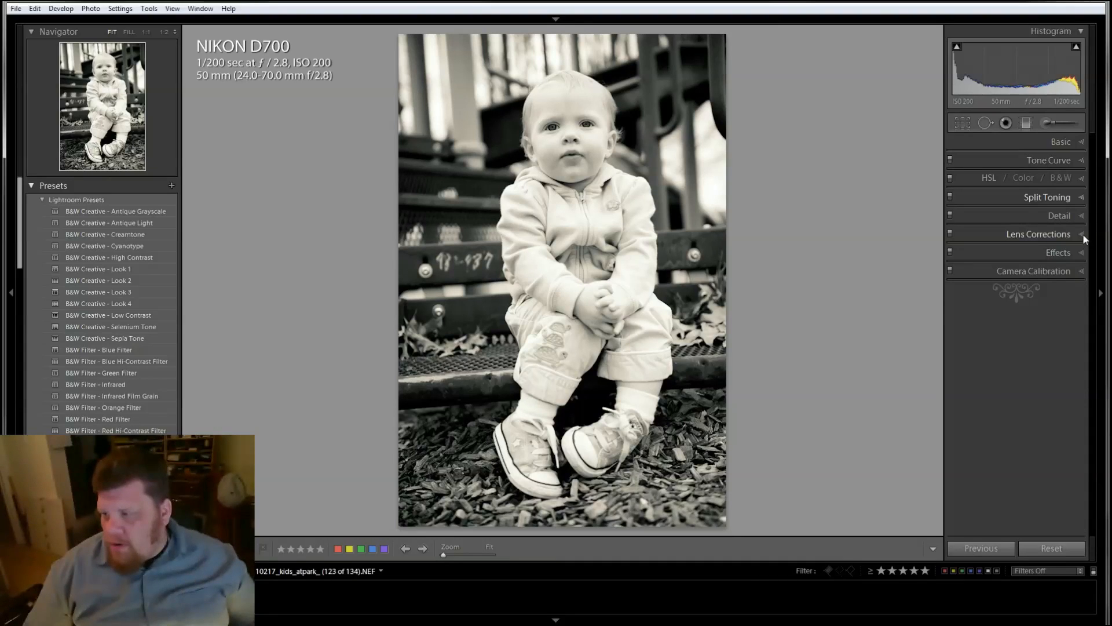
left_click(1082, 234)
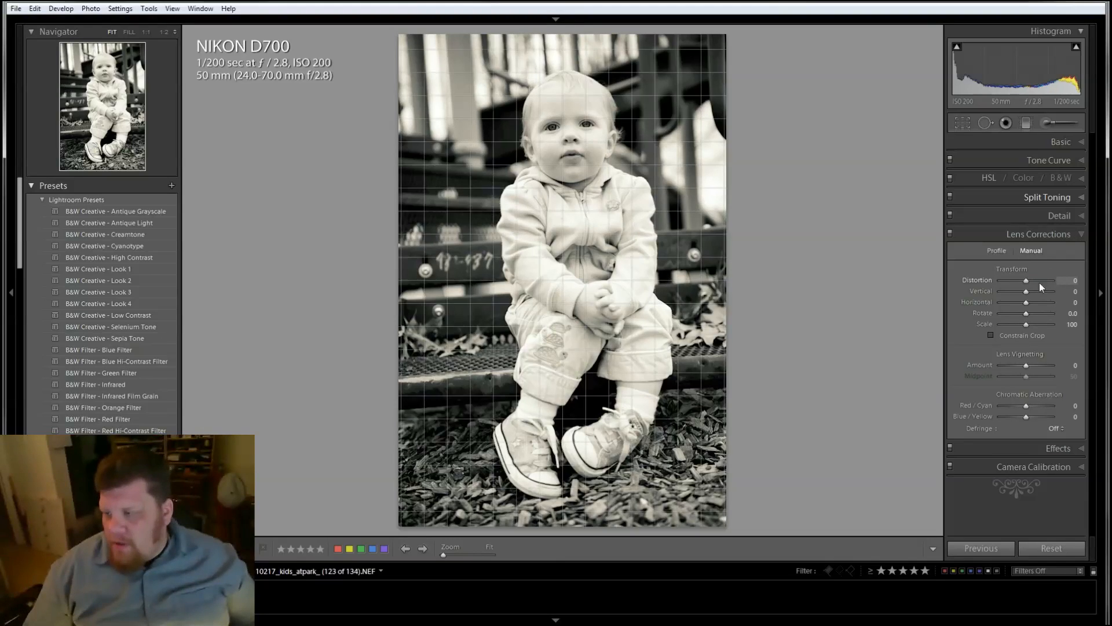
left_click(1065, 234)
- Darken the photo's edges with a Highlight Priority post-crop vignette at amount -10
left_click(1066, 250)
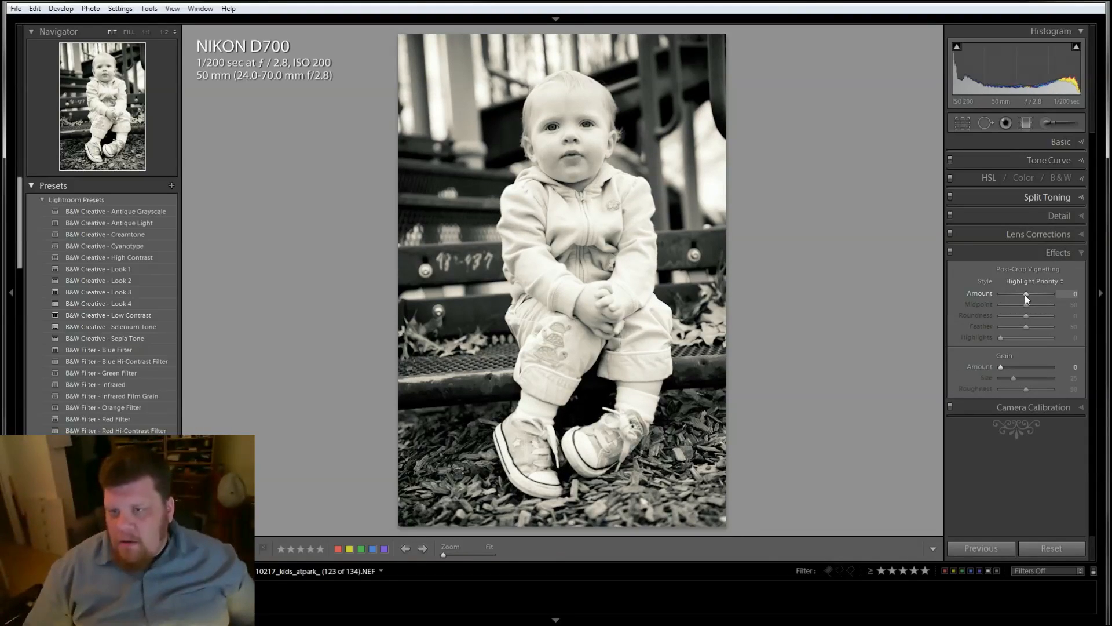
left_click_drag(1024, 294, 1024, 294)
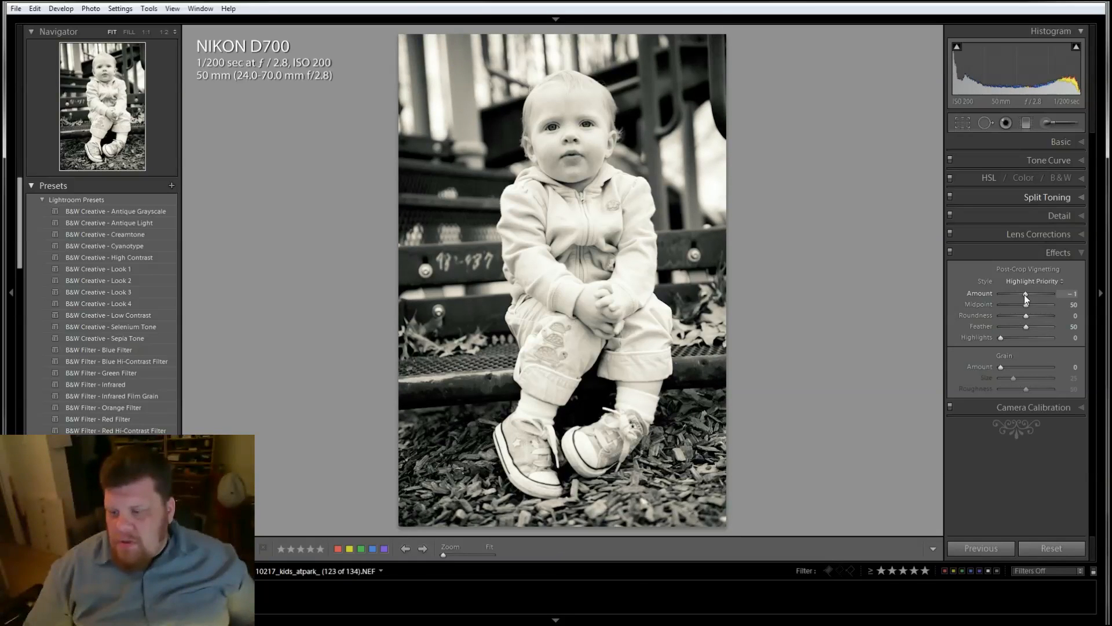
left_click_drag(1023, 295, 1022, 294)
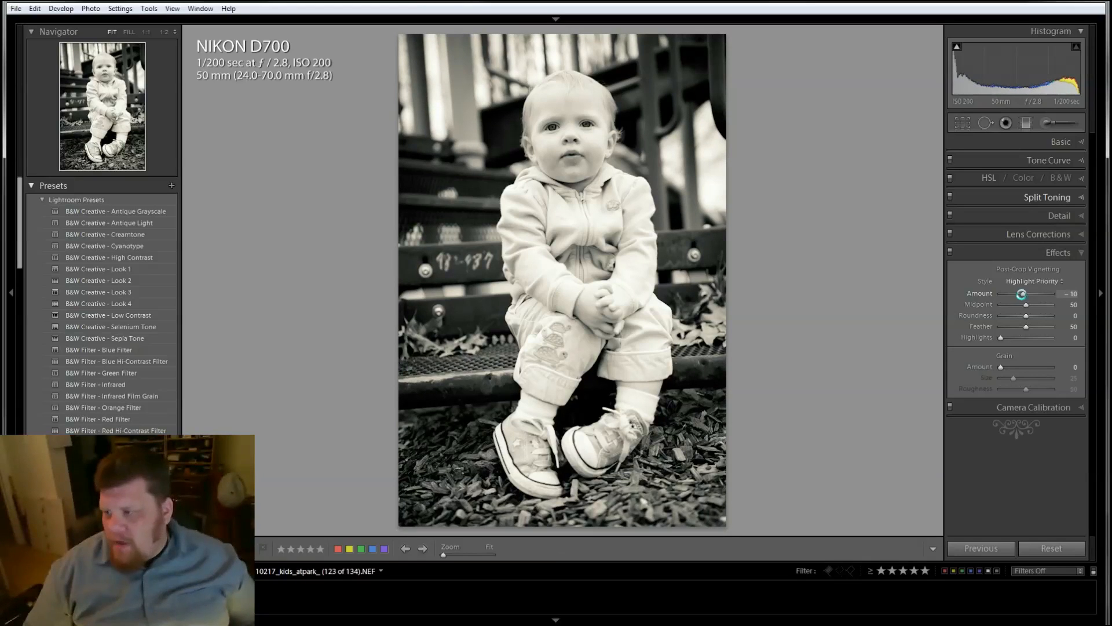
key("g")
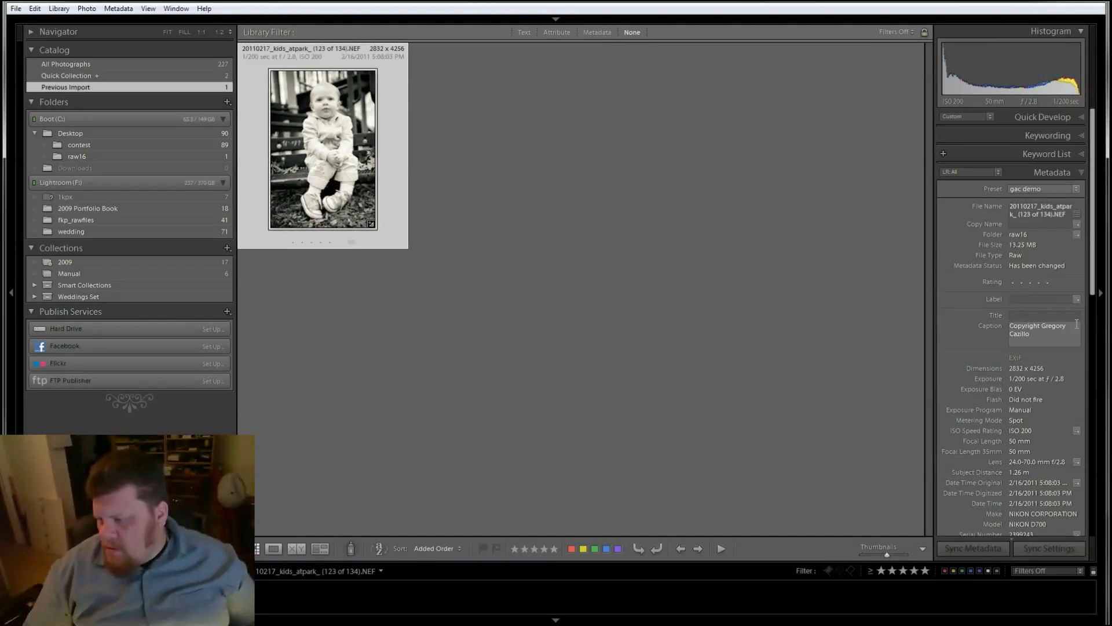
key("d")
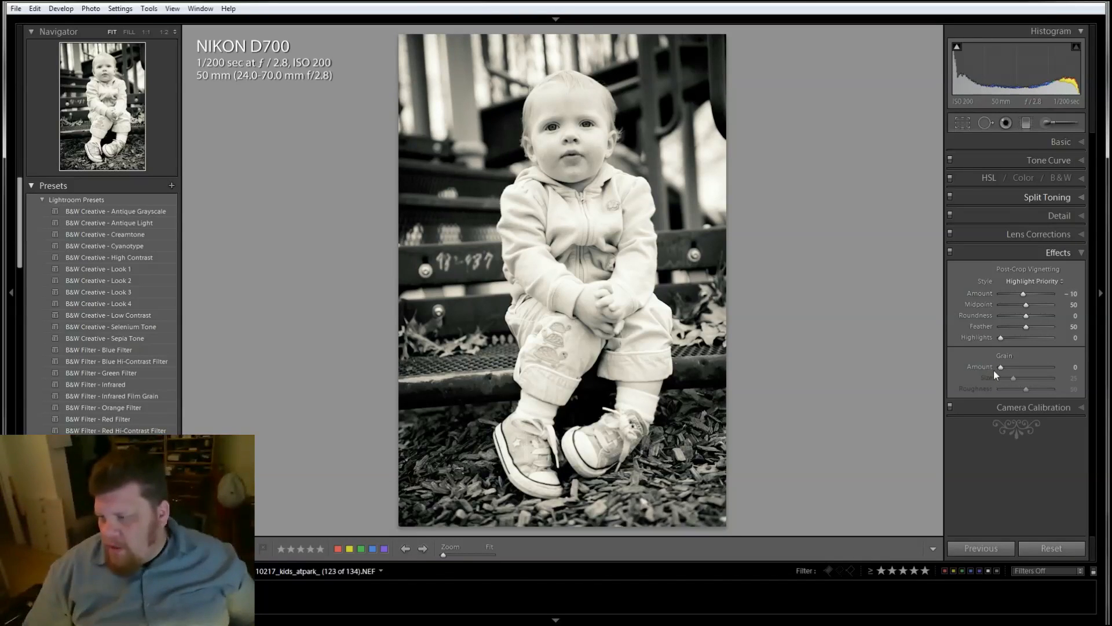
- Try grain amounts of 100, 49 and 8, judging the texture on the child's face up close
left_click_drag(1002, 370, 1052, 371)
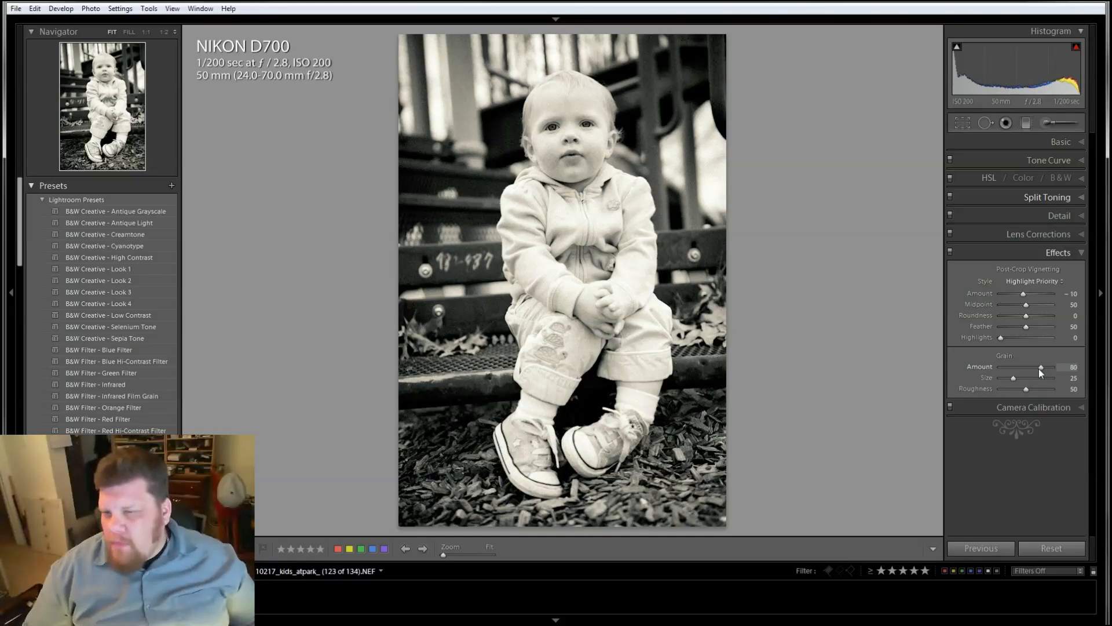
left_click_drag(1038, 368, 1023, 367)
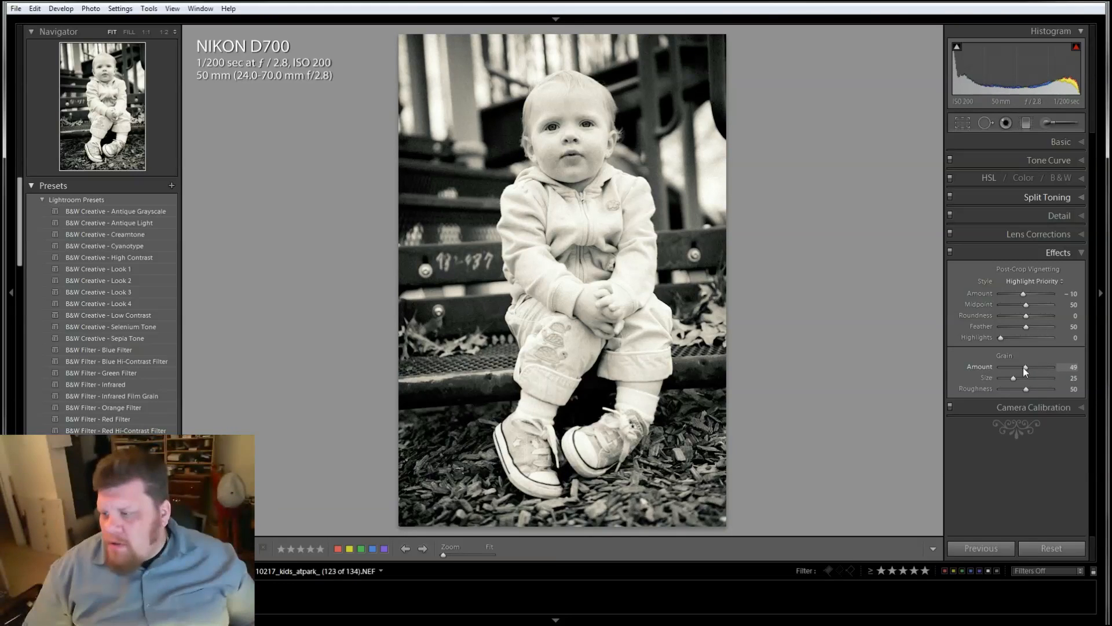
left_click_drag(581, 123, 633, 264)
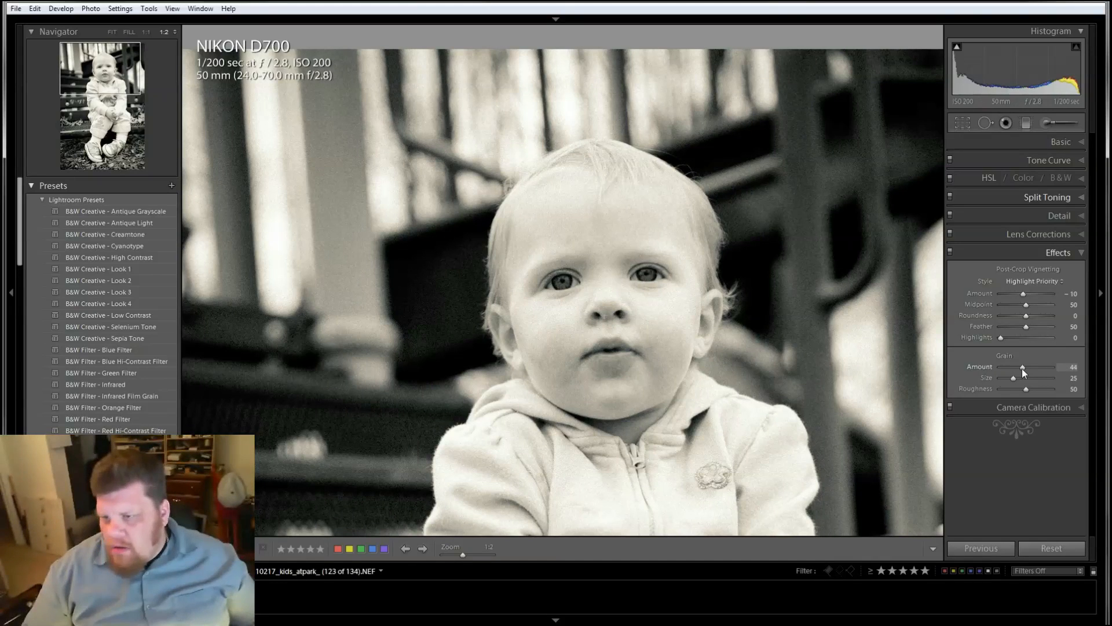
left_click_drag(1022, 368, 1013, 367)
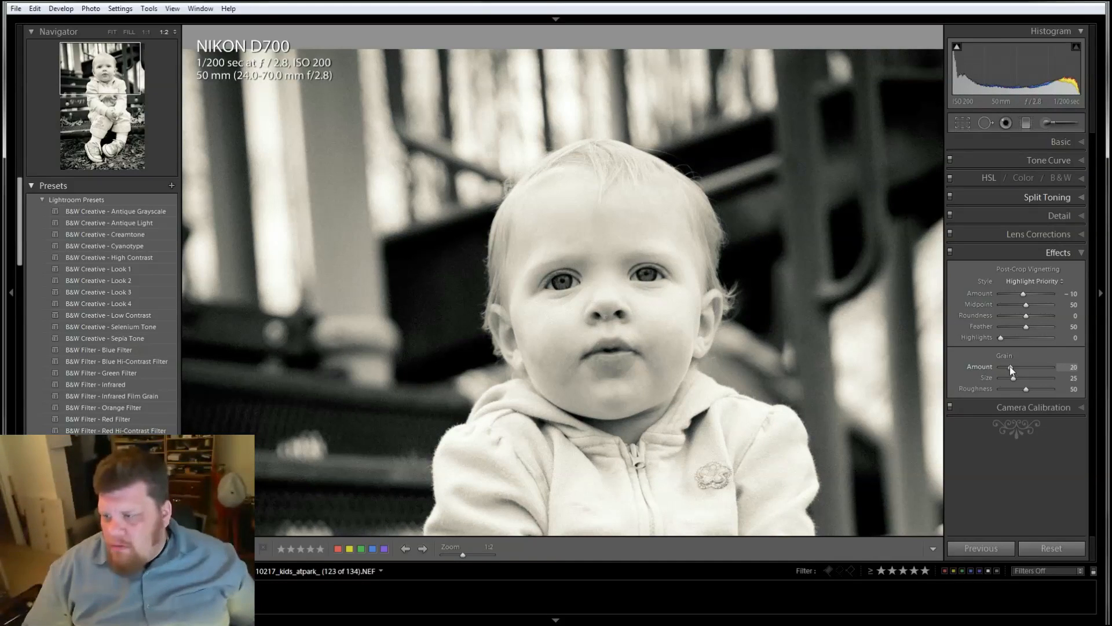
- Revert the edit history to the Post-Crop Vignette Amount state, dropping the grain adjustments
scroll(107, 282, "down", 10)
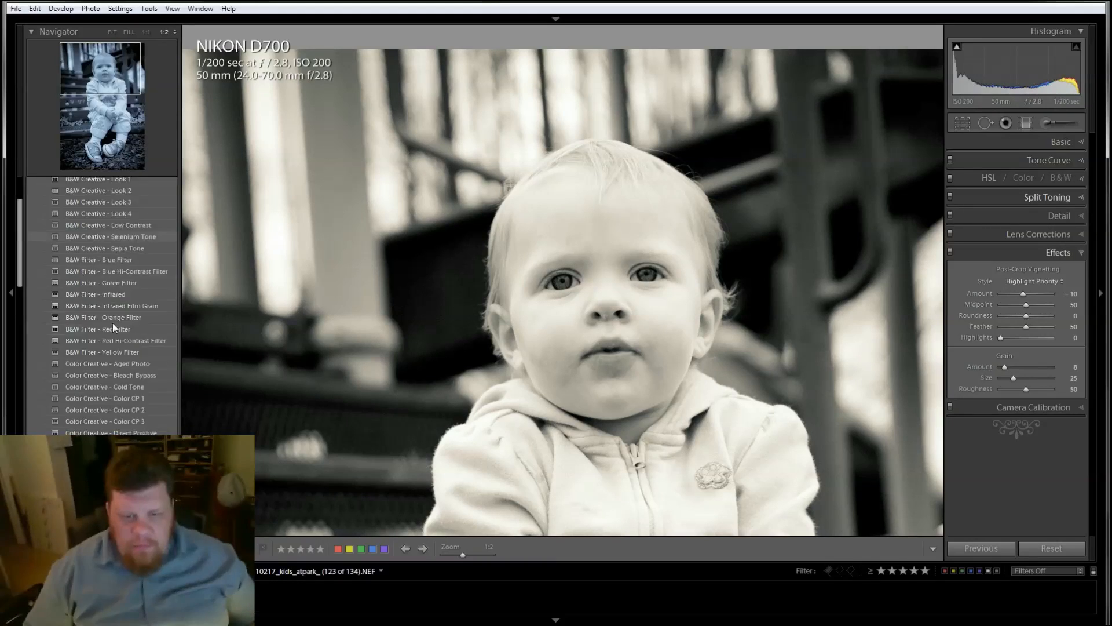
scroll(113, 322, "up", 2)
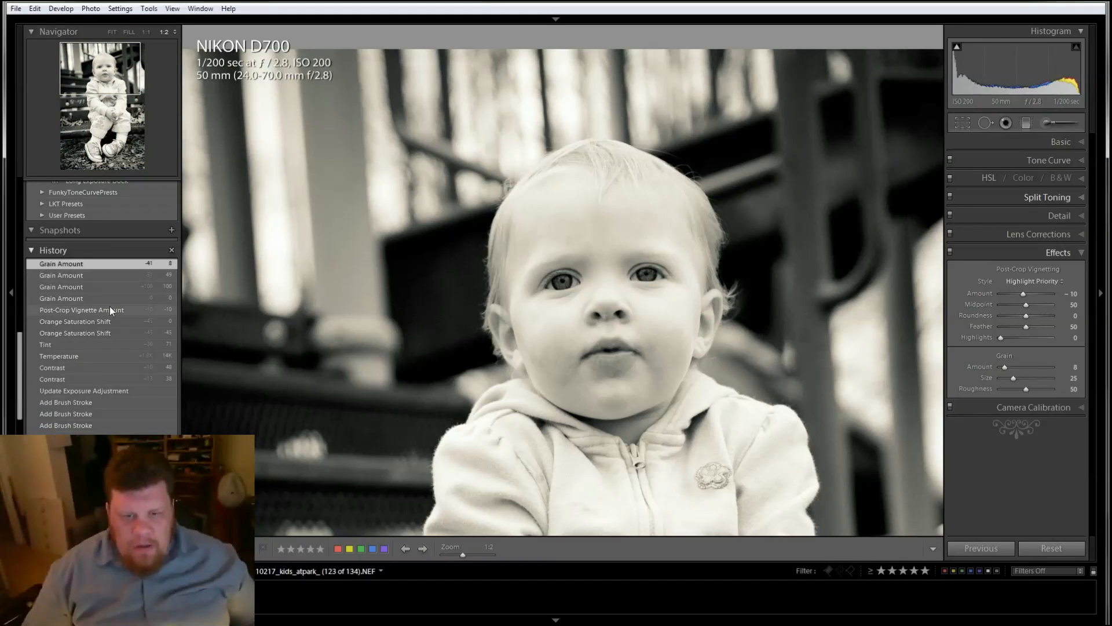
left_click(109, 309)
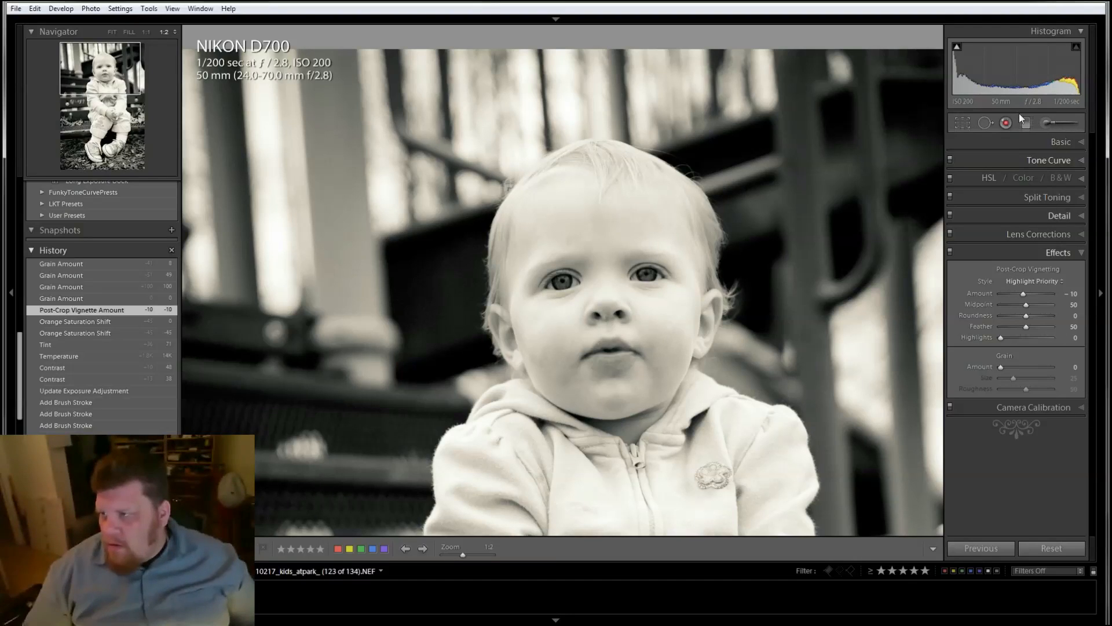
- View the whole portrait again and go back to the list of Lightroom black-and-white presets
left_click(1072, 255)
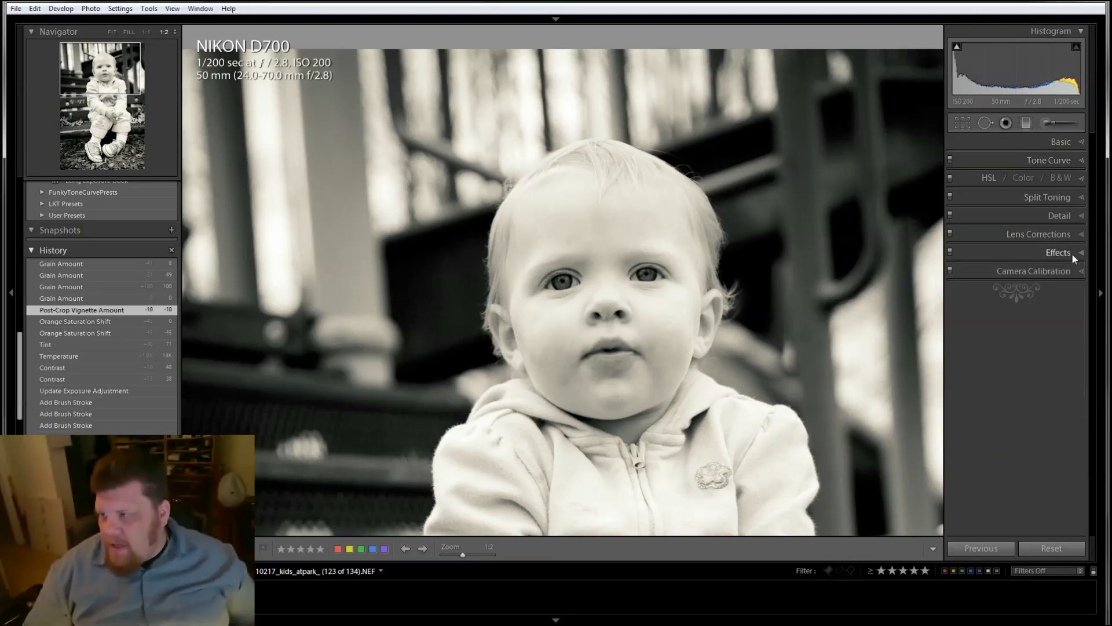
left_click(537, 284)
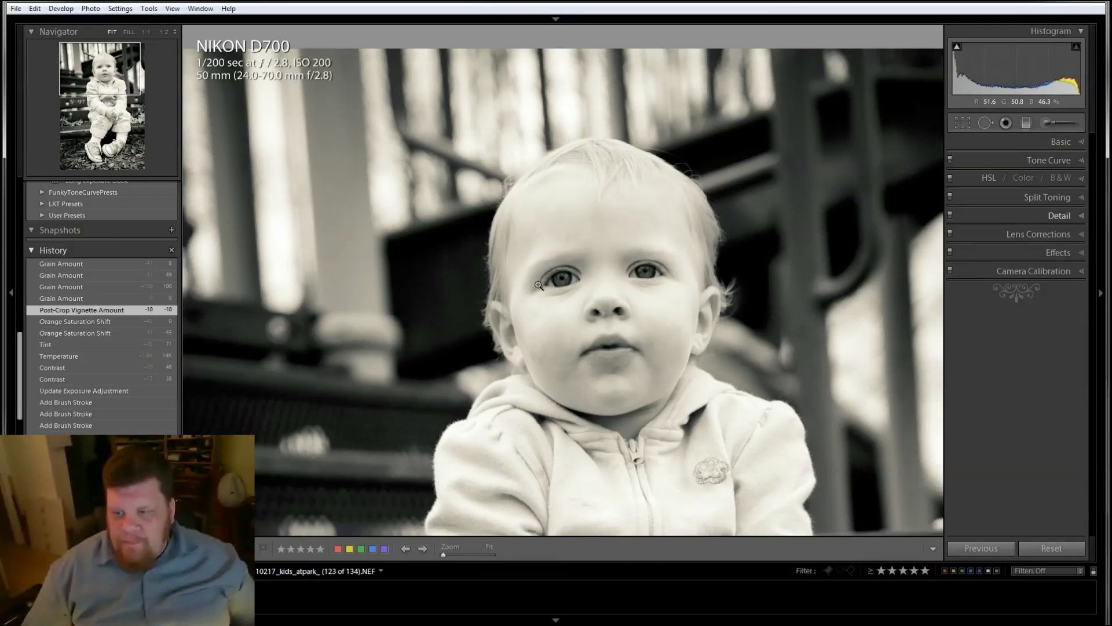
scroll(83, 276, "up", 8)
scroll(83, 276, "up", 3)
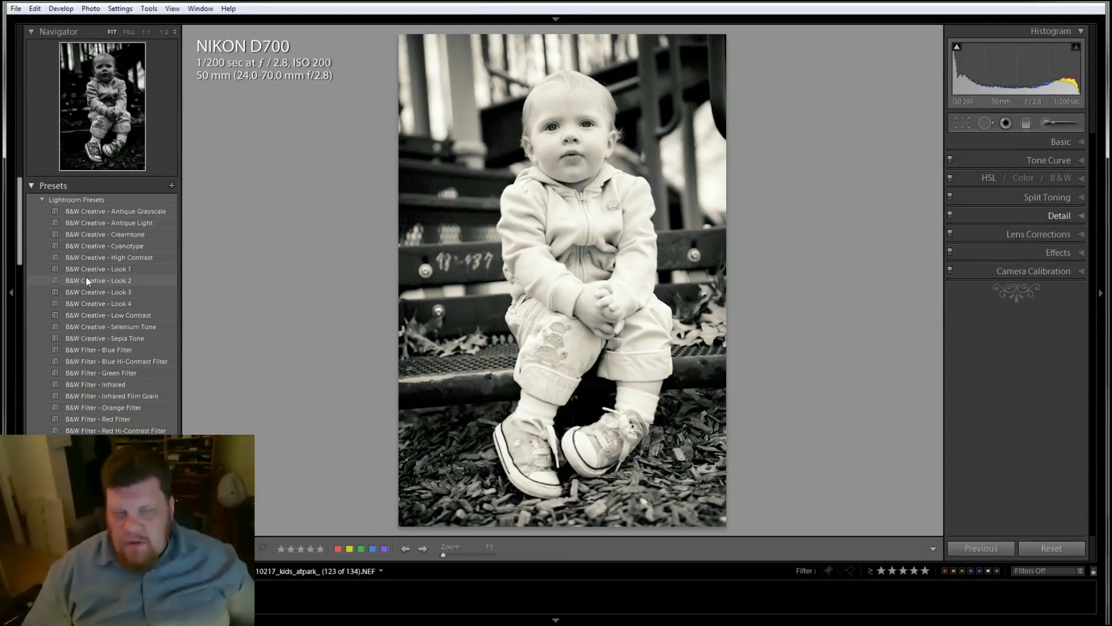